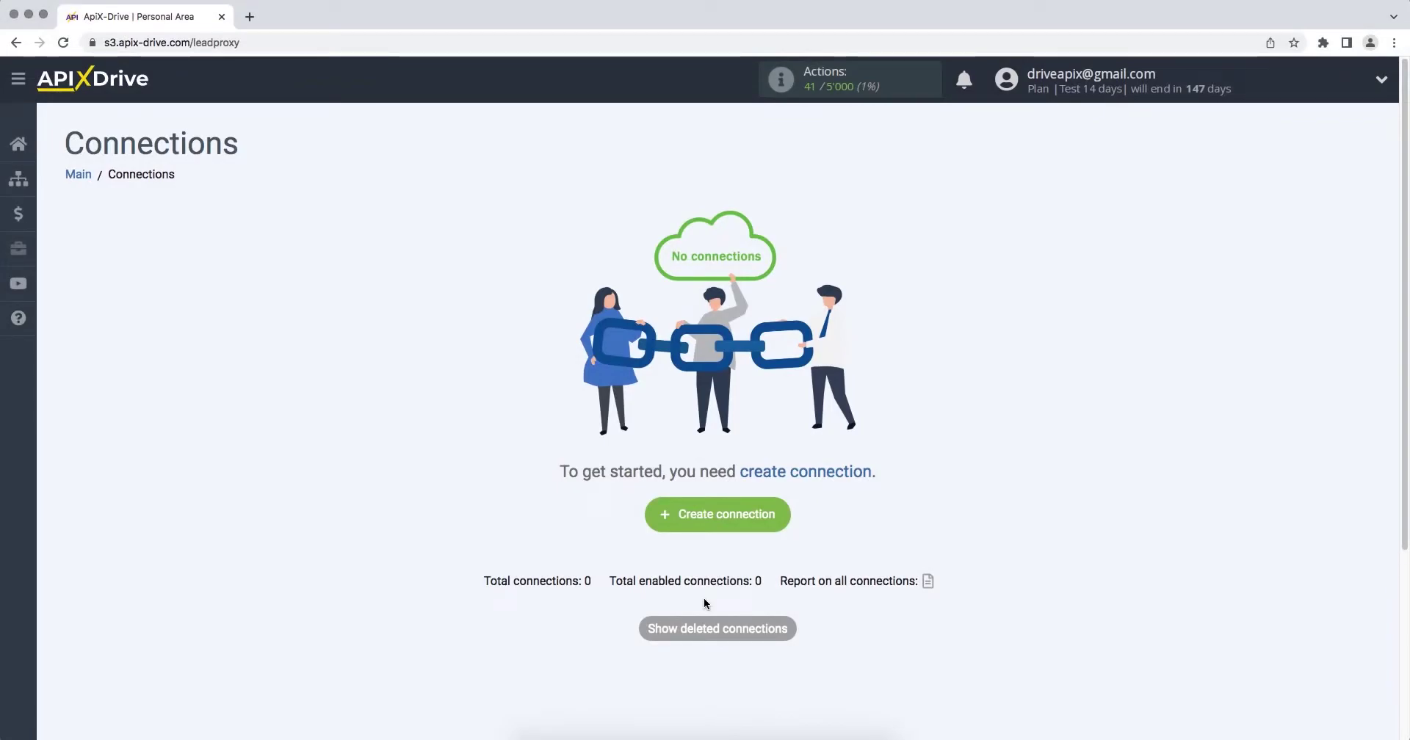
# - Start a new connection with ActiveCampaign as the source system
pyautogui.click(653, 514)
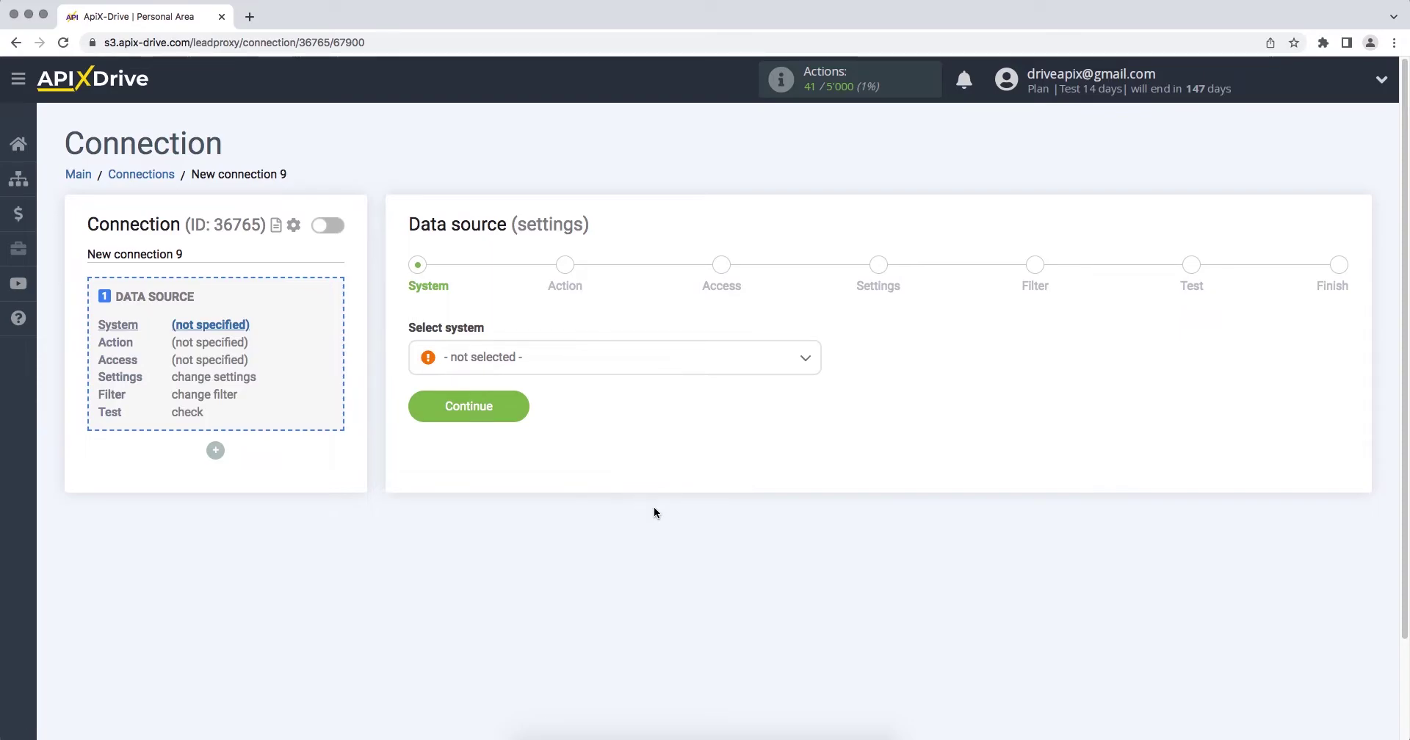
pyautogui.click(676, 373)
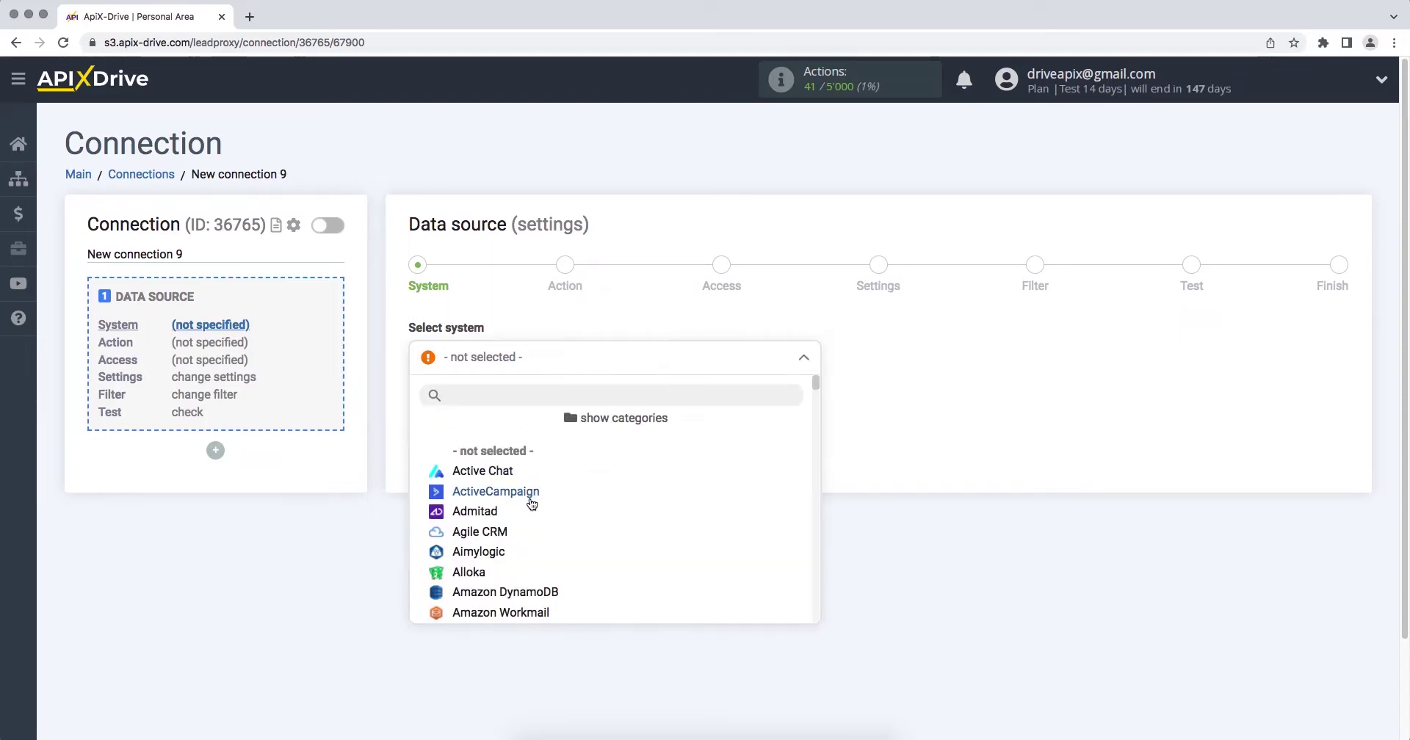
pyautogui.click(532, 494)
pyautogui.click(415, 409)
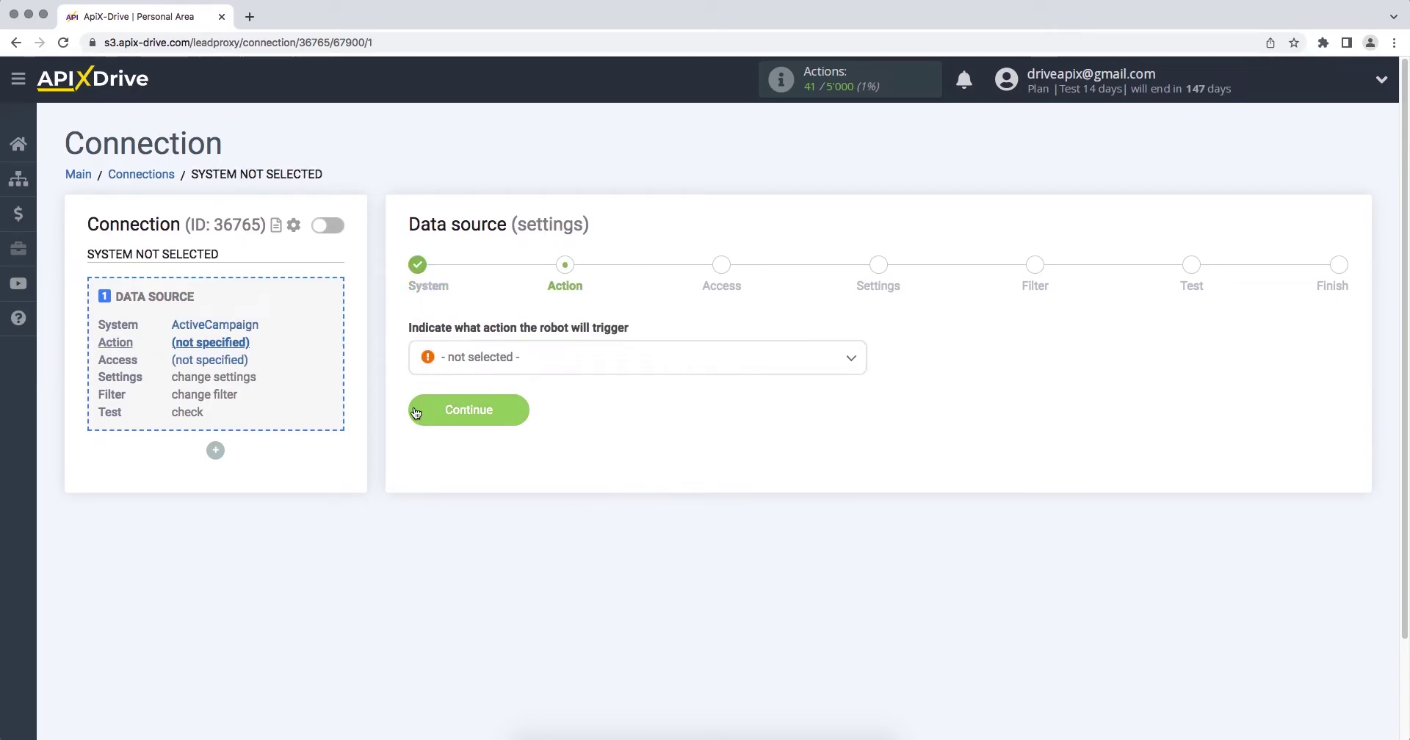
# - Choose Get Deals (new) as the source action and begin connecting an ActiveCampaign account
pyautogui.click(465, 360)
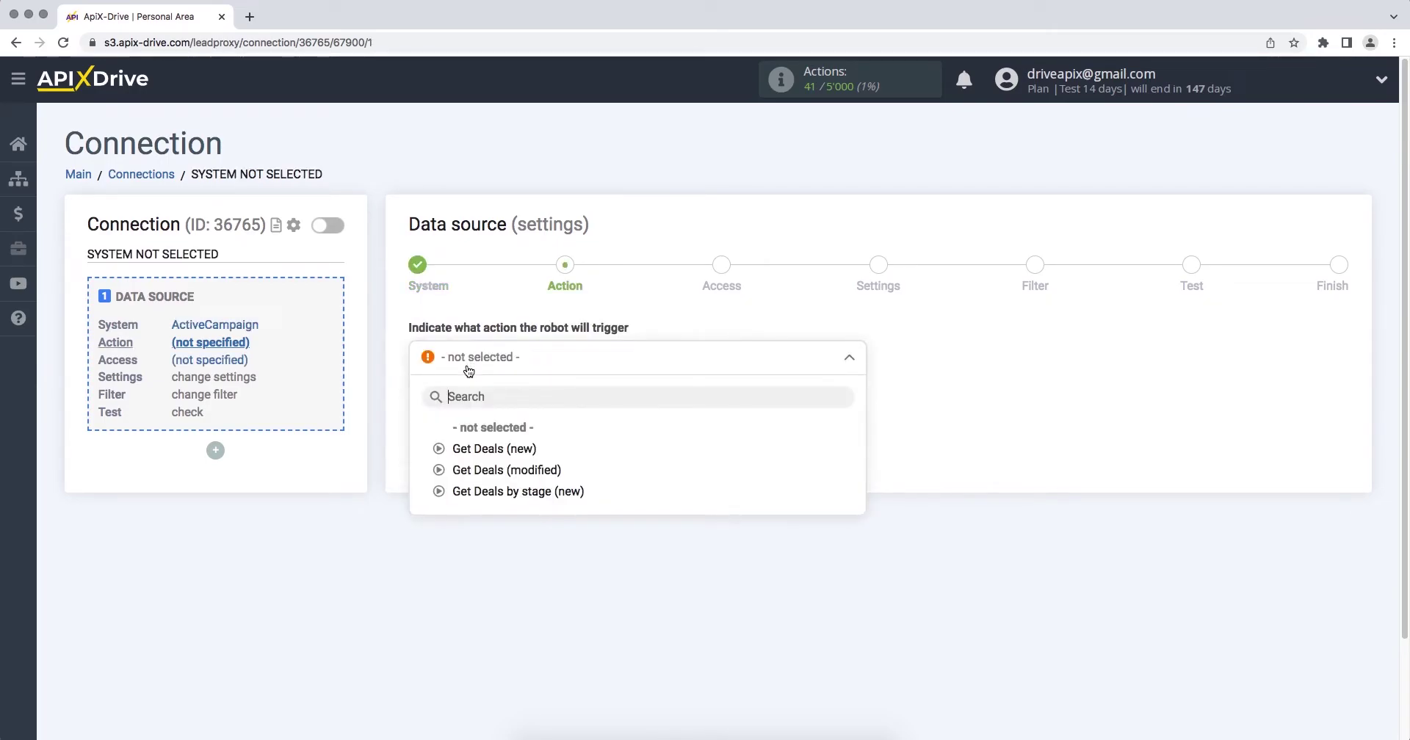
pyautogui.click(469, 448)
pyautogui.click(416, 417)
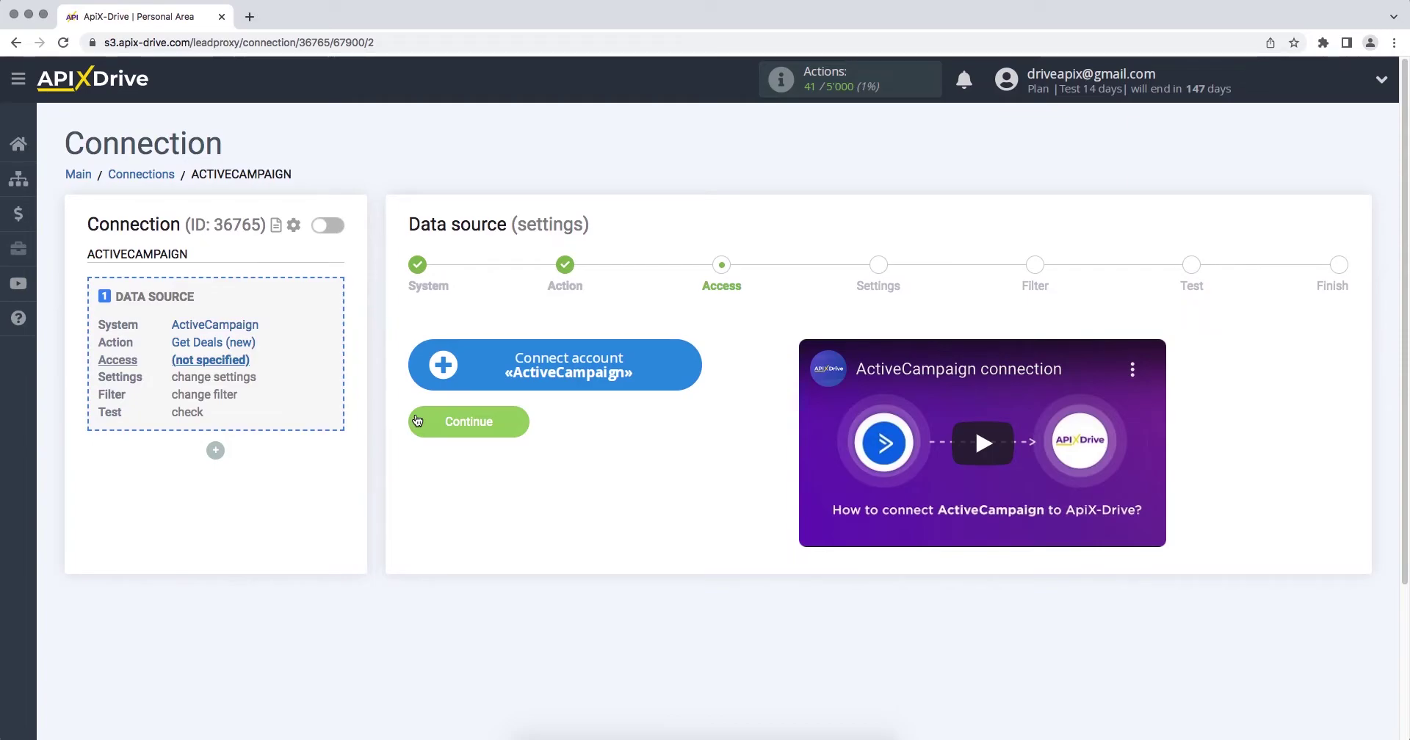
pyautogui.click(423, 356)
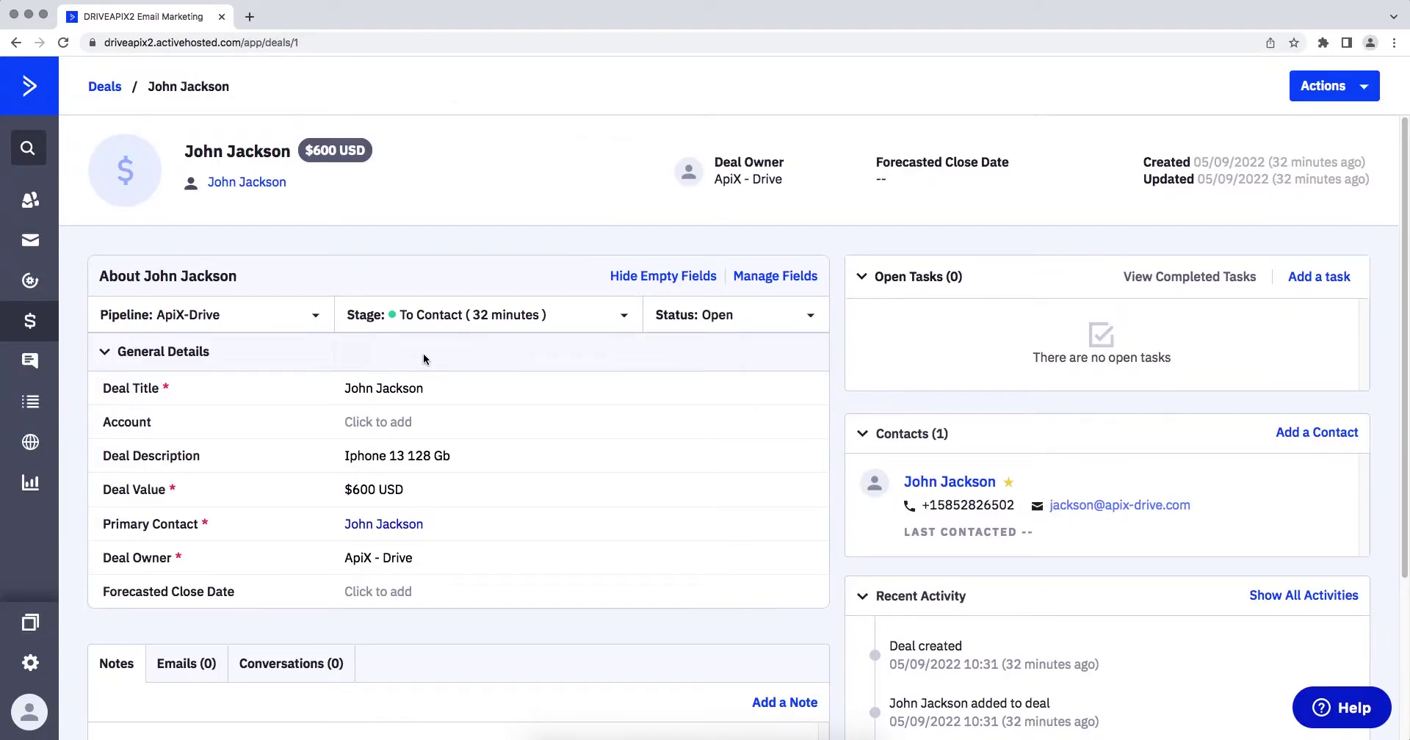
# - Open the ActiveCampaign account settings page
pyautogui.click(32, 665)
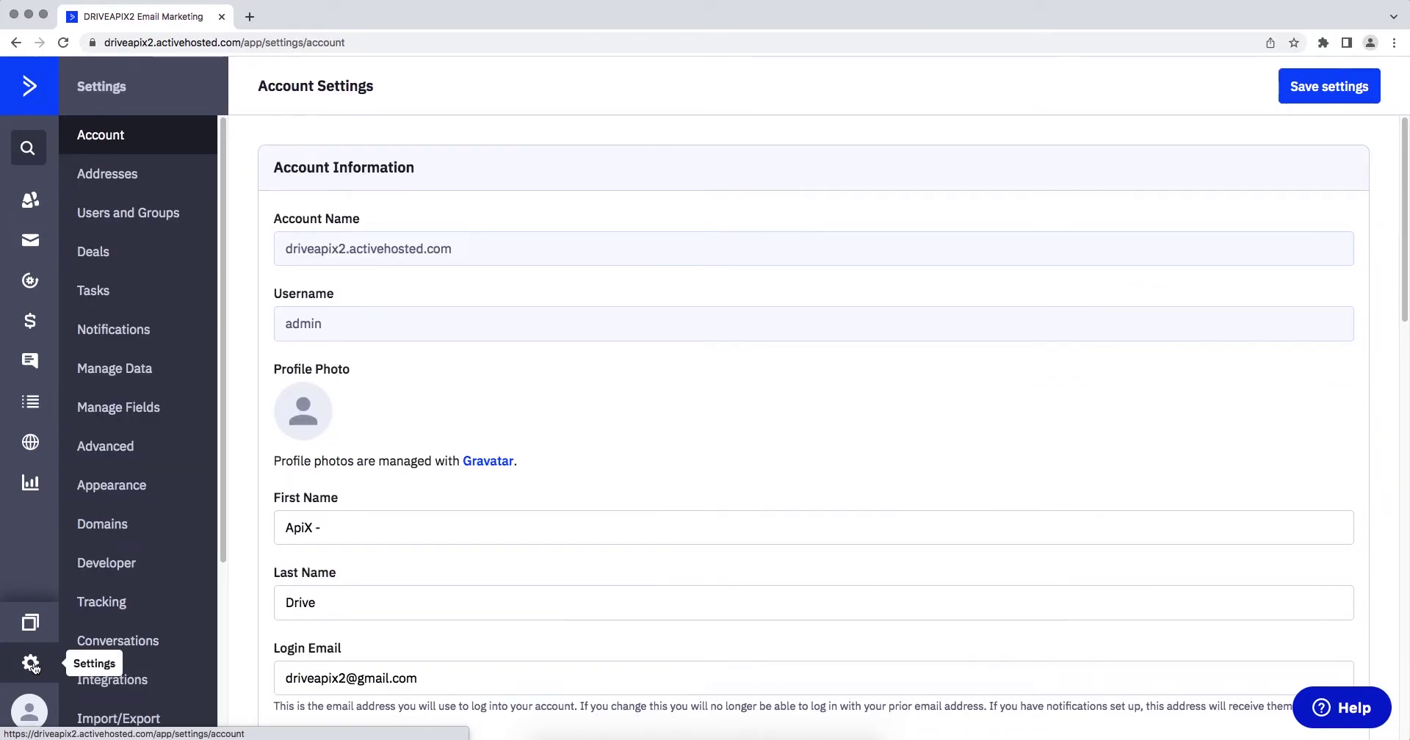
# - Copy the API URL from ActiveCampaign's Developer settings
pyautogui.click(104, 573)
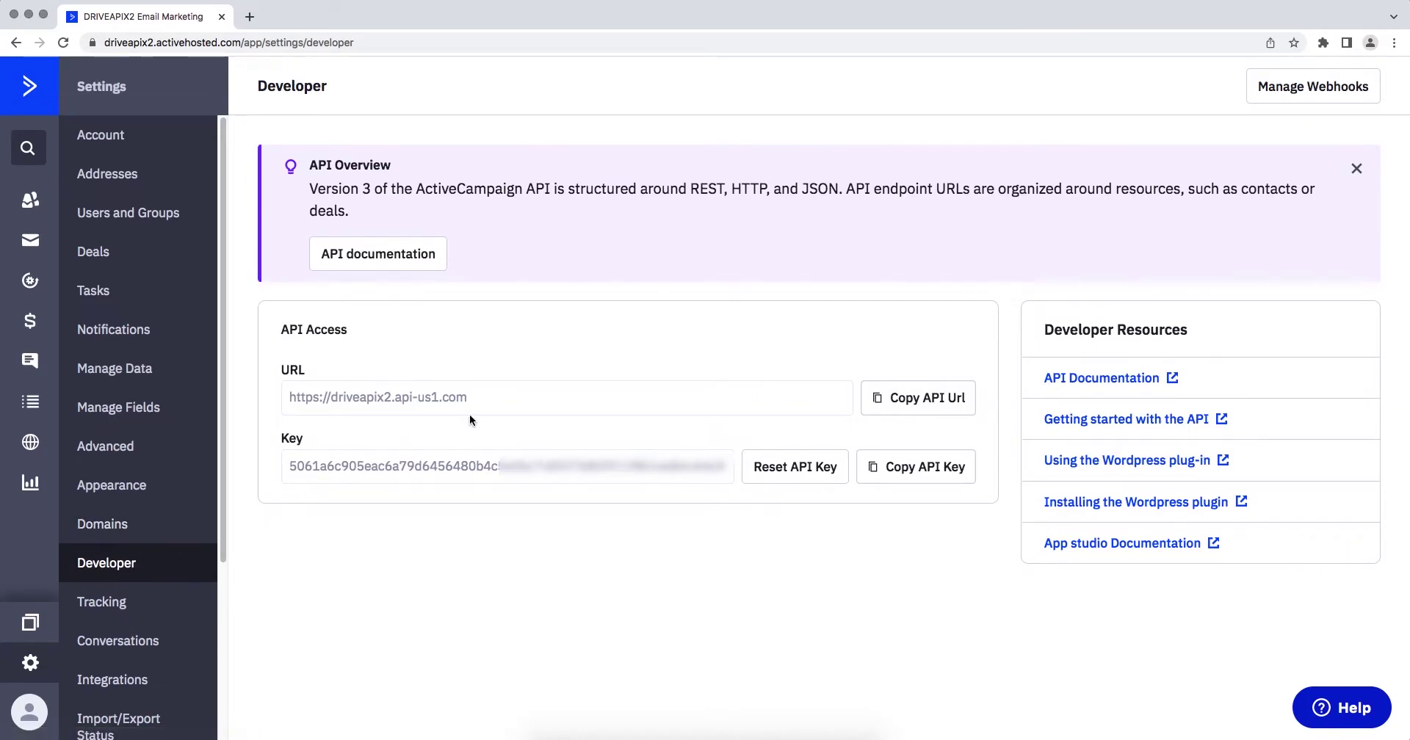
pyautogui.moveTo(468, 397); pyautogui.dragTo(292, 398)
pyautogui.rightClick(288, 399)
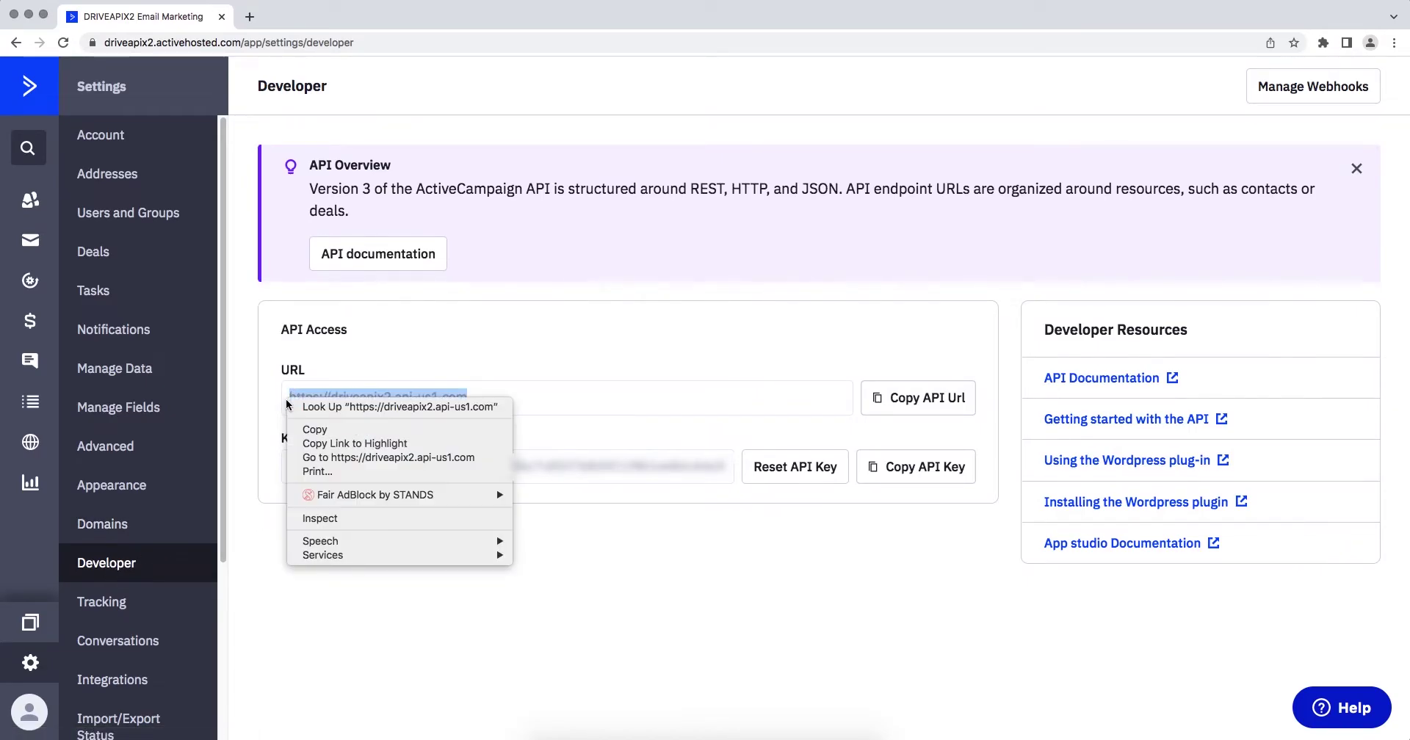
pyautogui.click(306, 428)
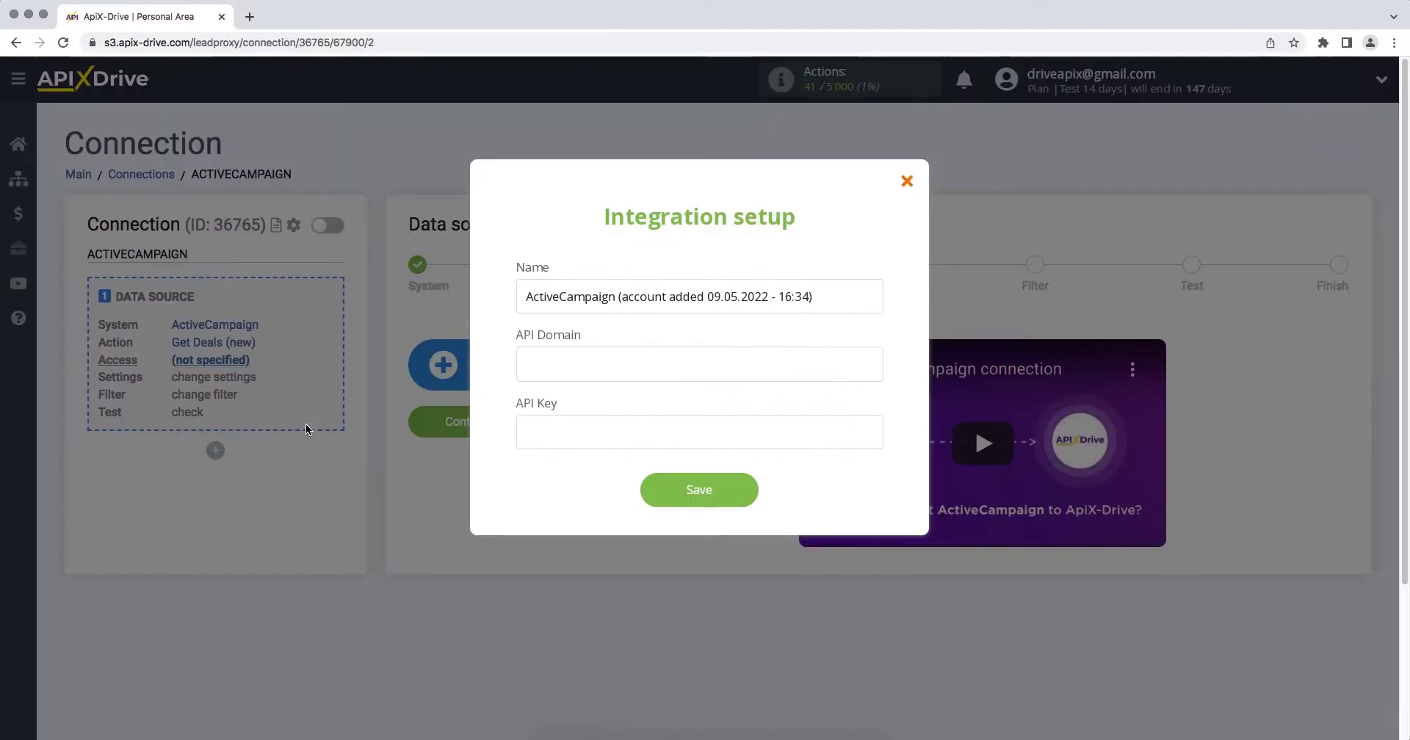
pyautogui.rightClick(528, 364)
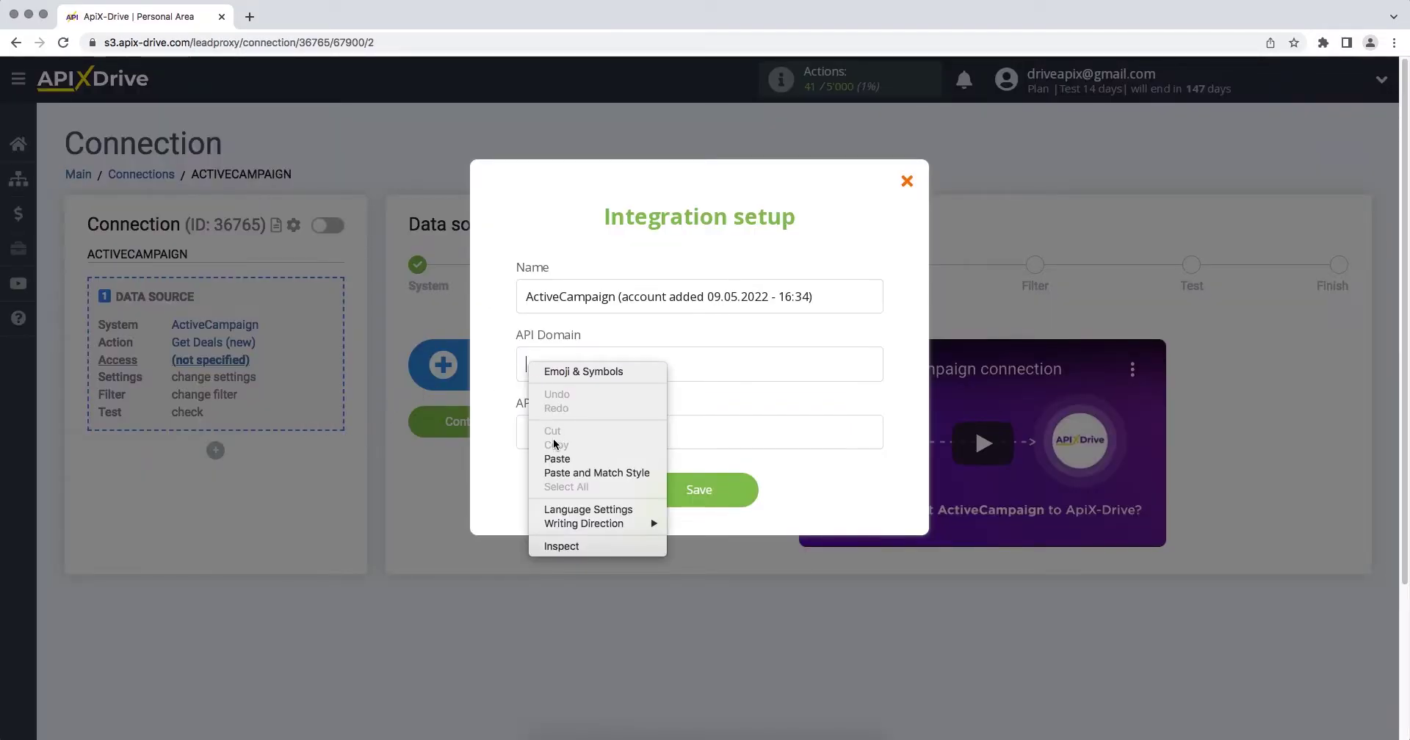
pyautogui.click(556, 457)
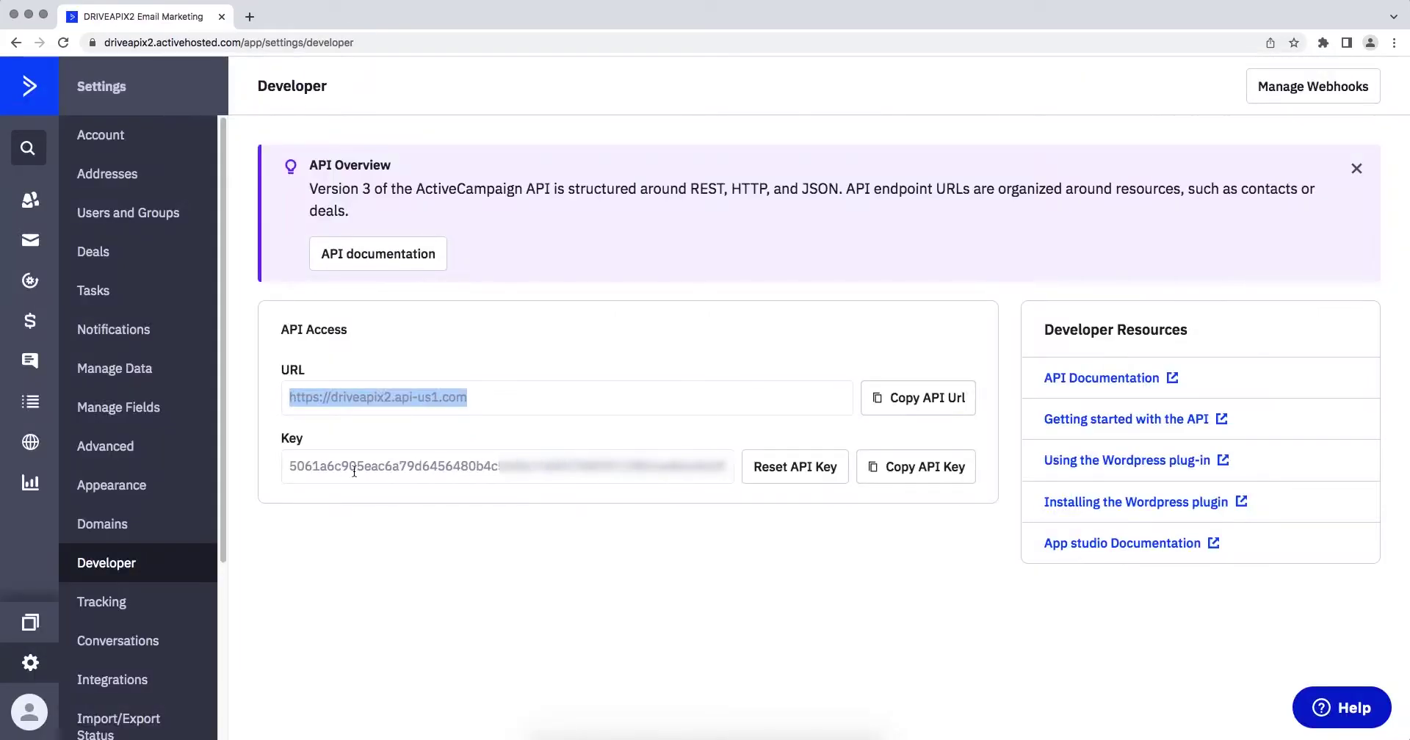
pyautogui.moveTo(289, 466); pyautogui.dragTo(742, 470)
pyautogui.rightClick(741, 470)
pyautogui.click(735, 497)
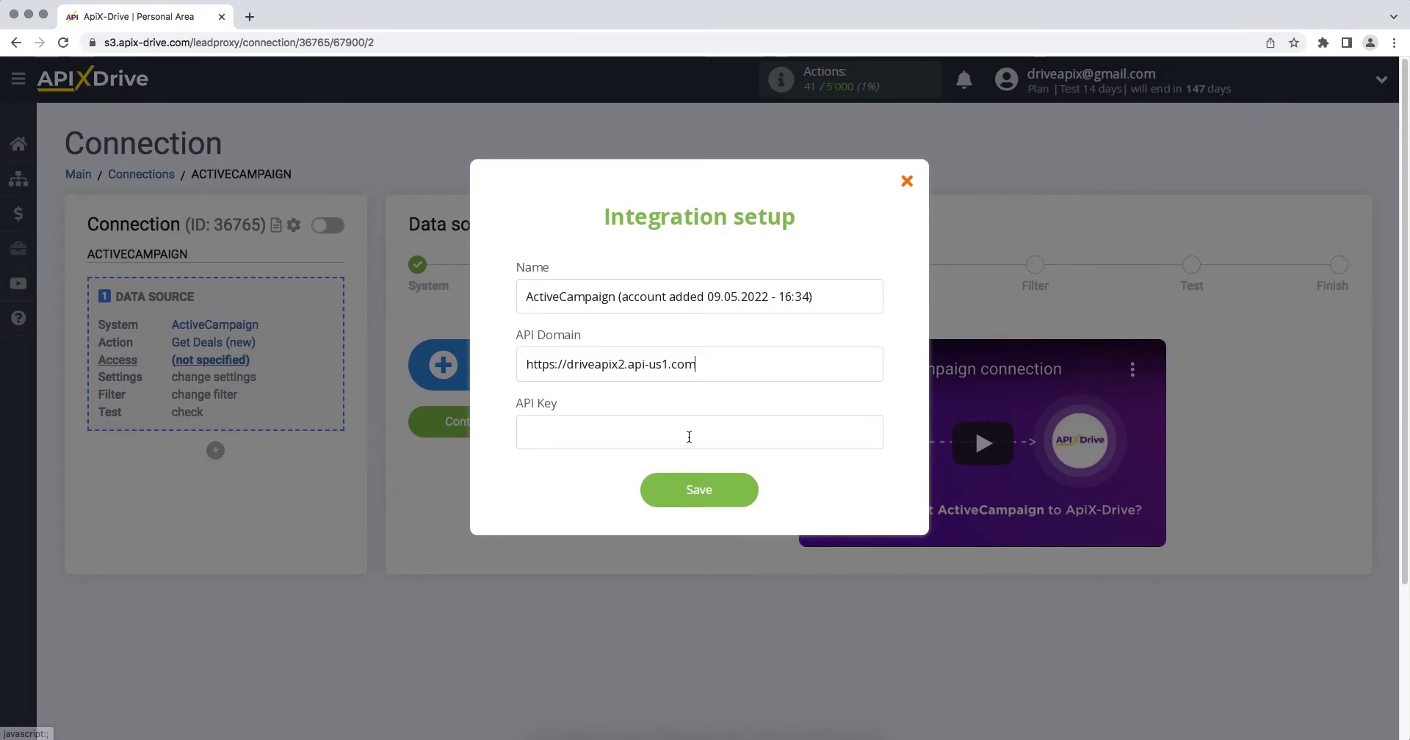
pyautogui.rightClick(690, 441)
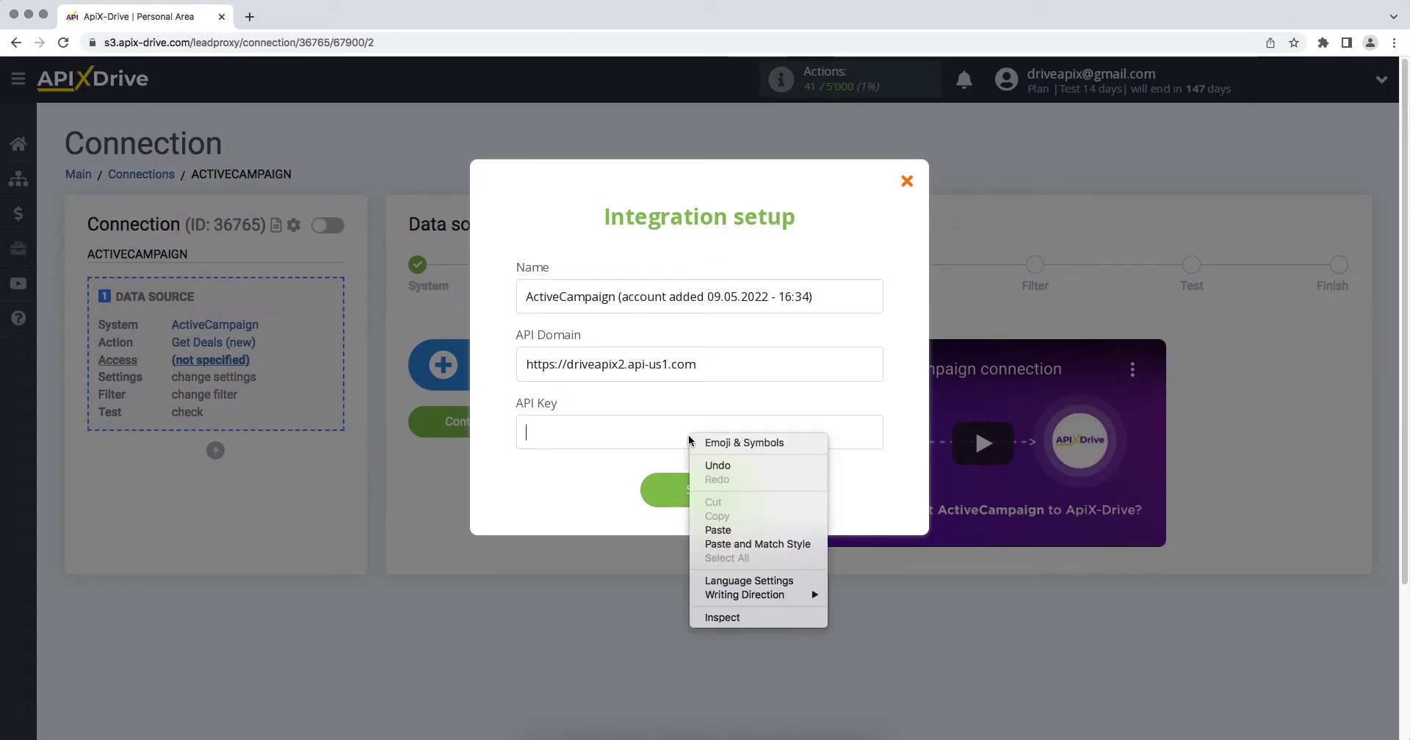
pyautogui.click(718, 530)
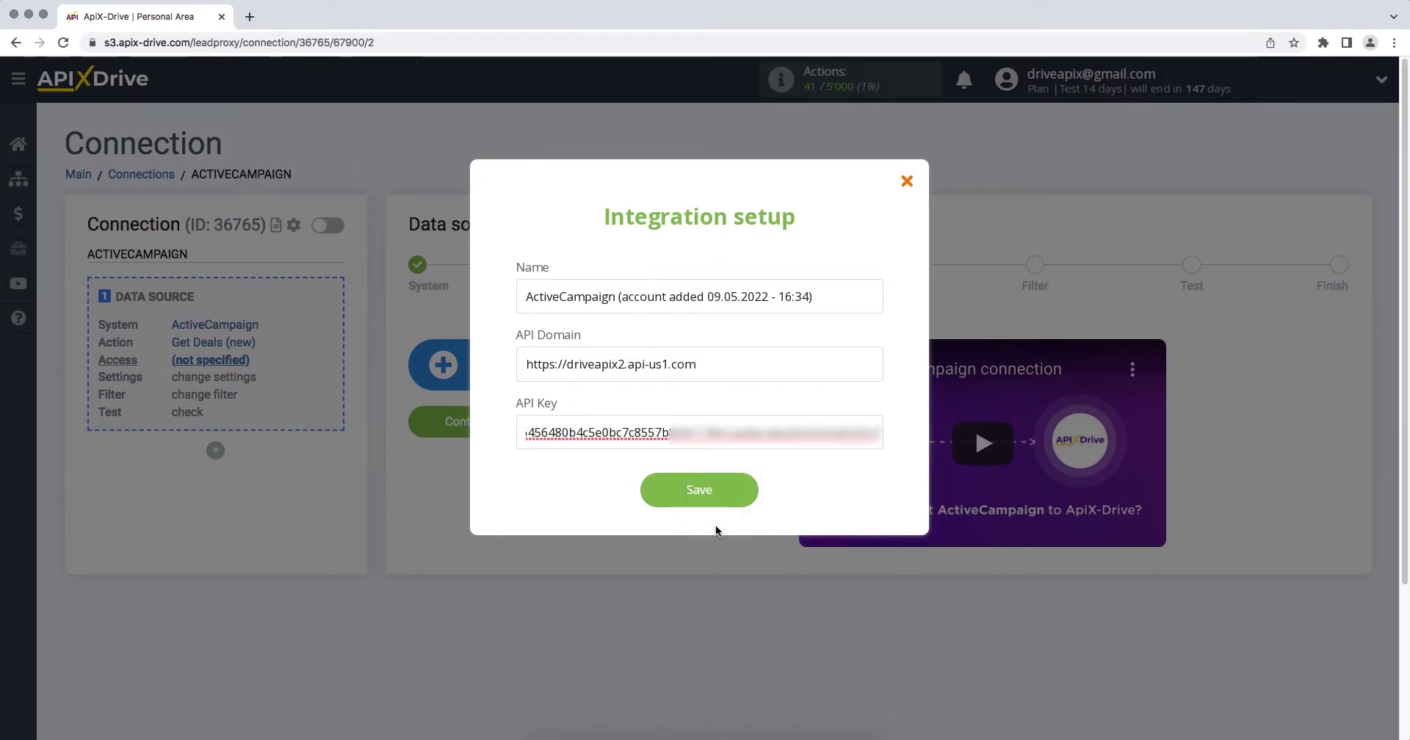
pyautogui.click(653, 499)
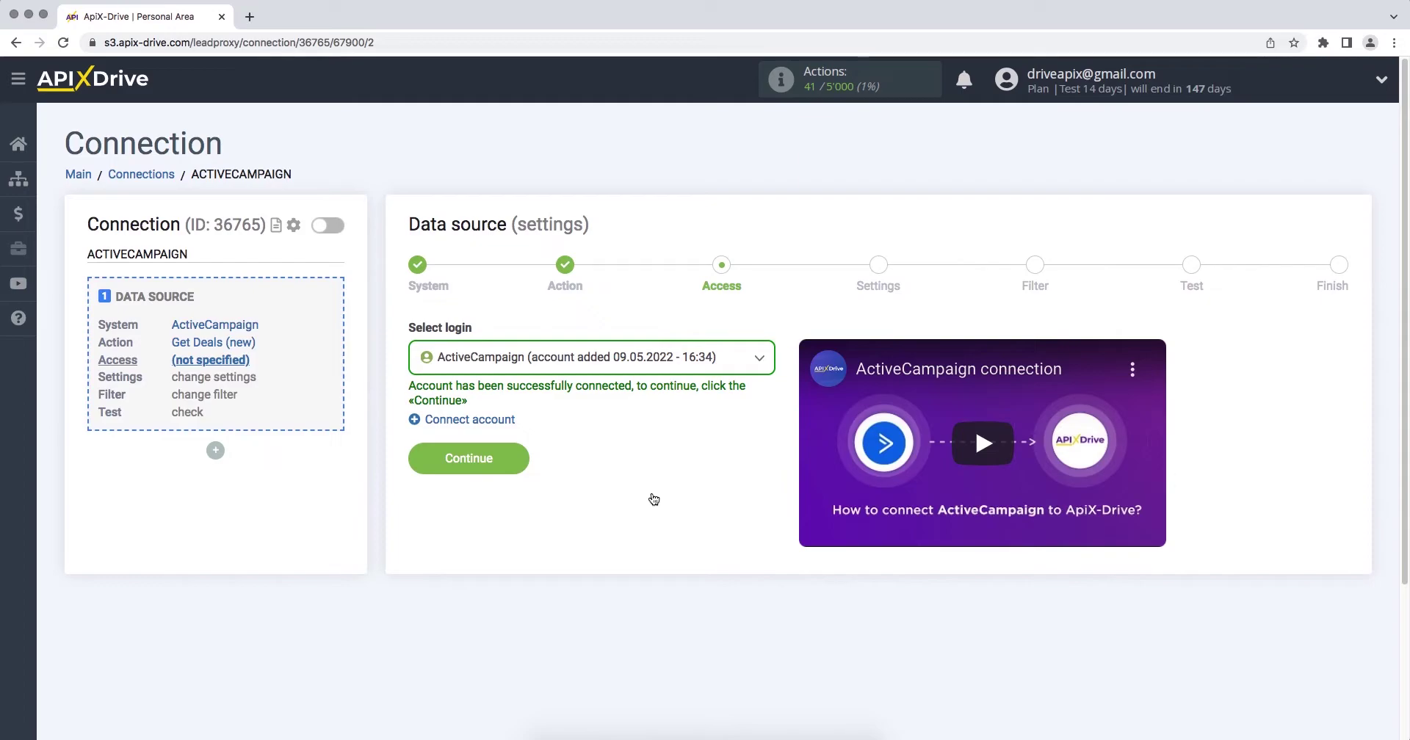
# - Confirm the new ActiveCampaign login and pass Settings and Filter to load a sample deal
pyautogui.click(667, 371)
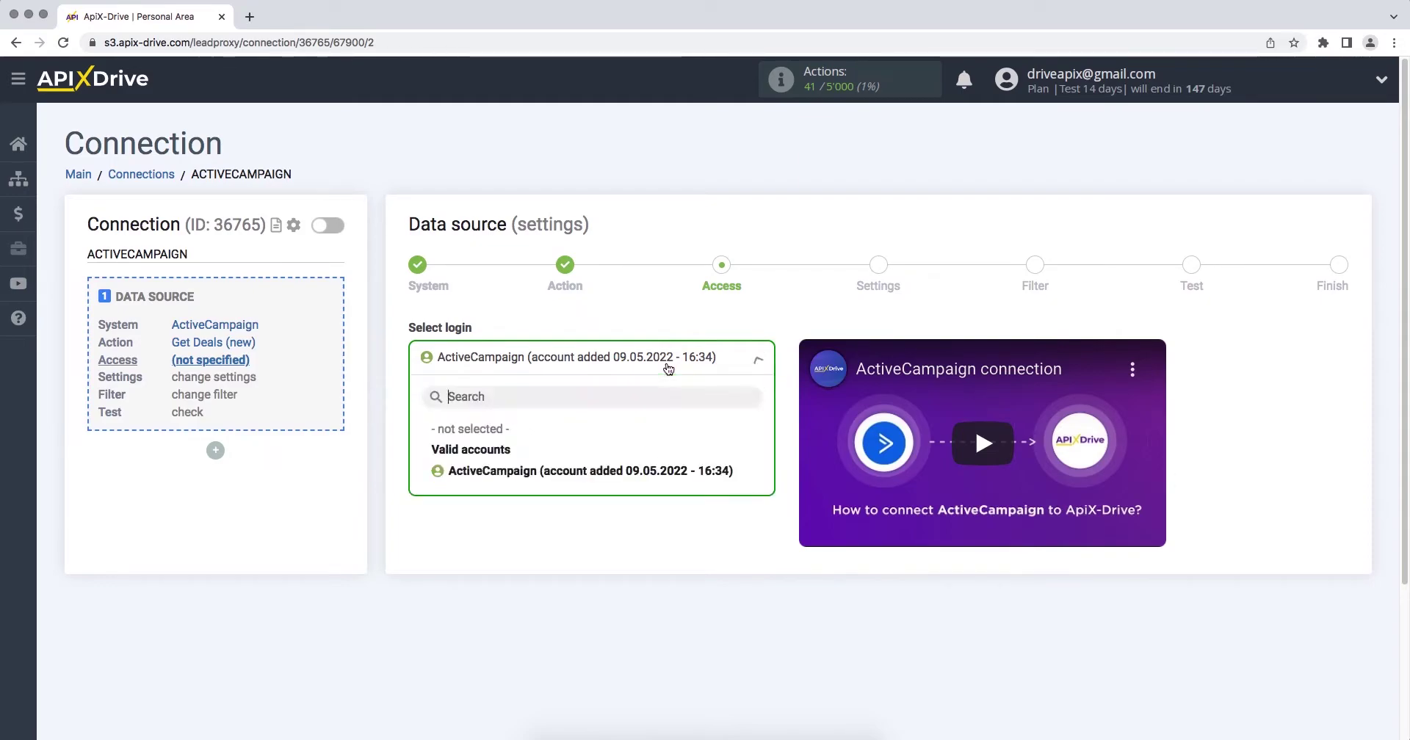
pyautogui.click(657, 469)
pyautogui.click(424, 463)
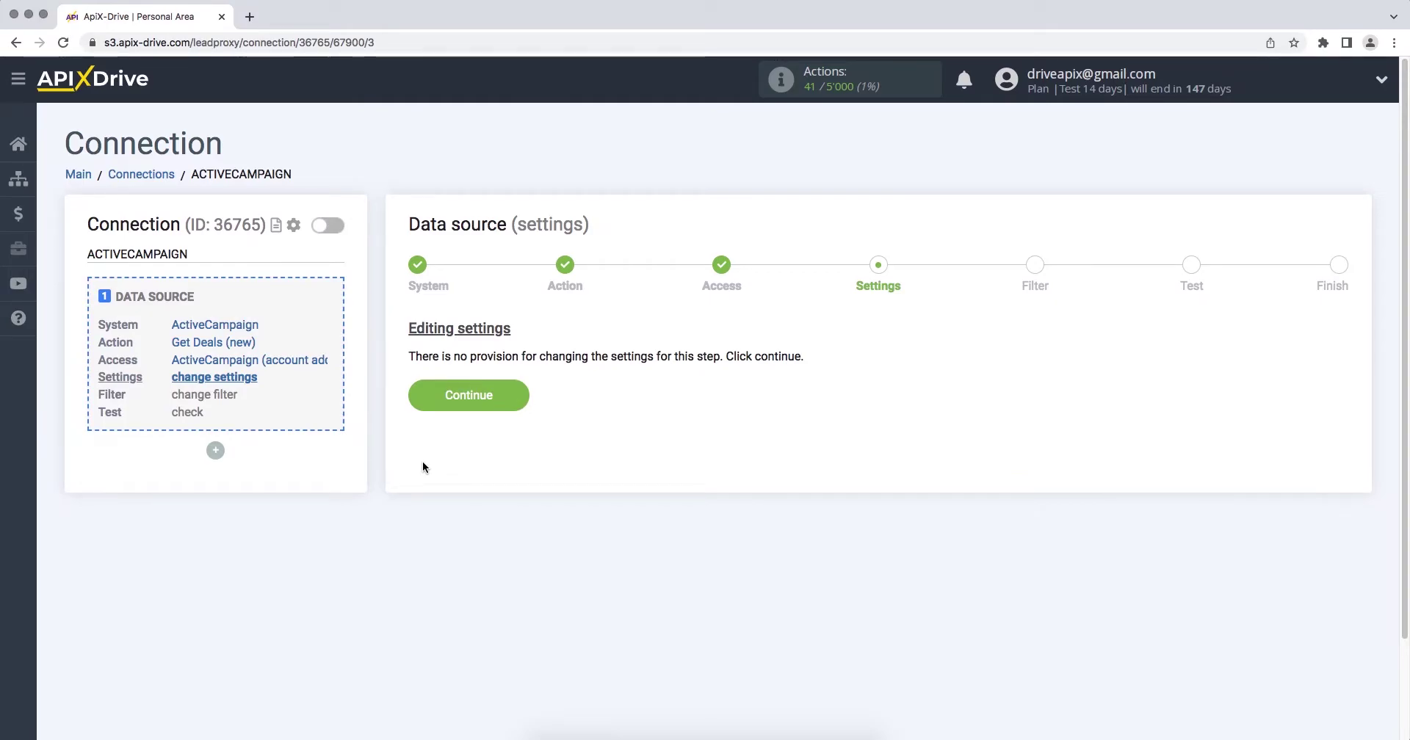
pyautogui.click(420, 406)
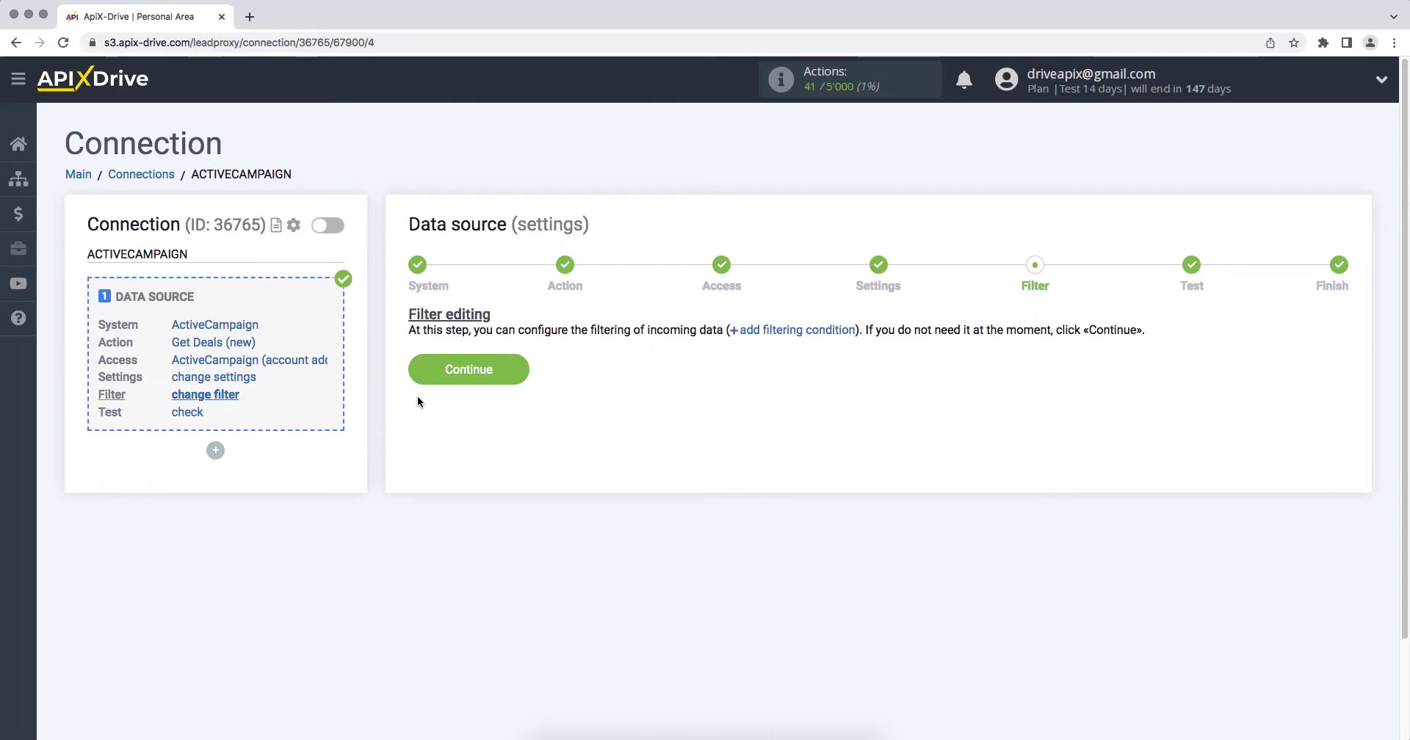
pyautogui.click(417, 380)
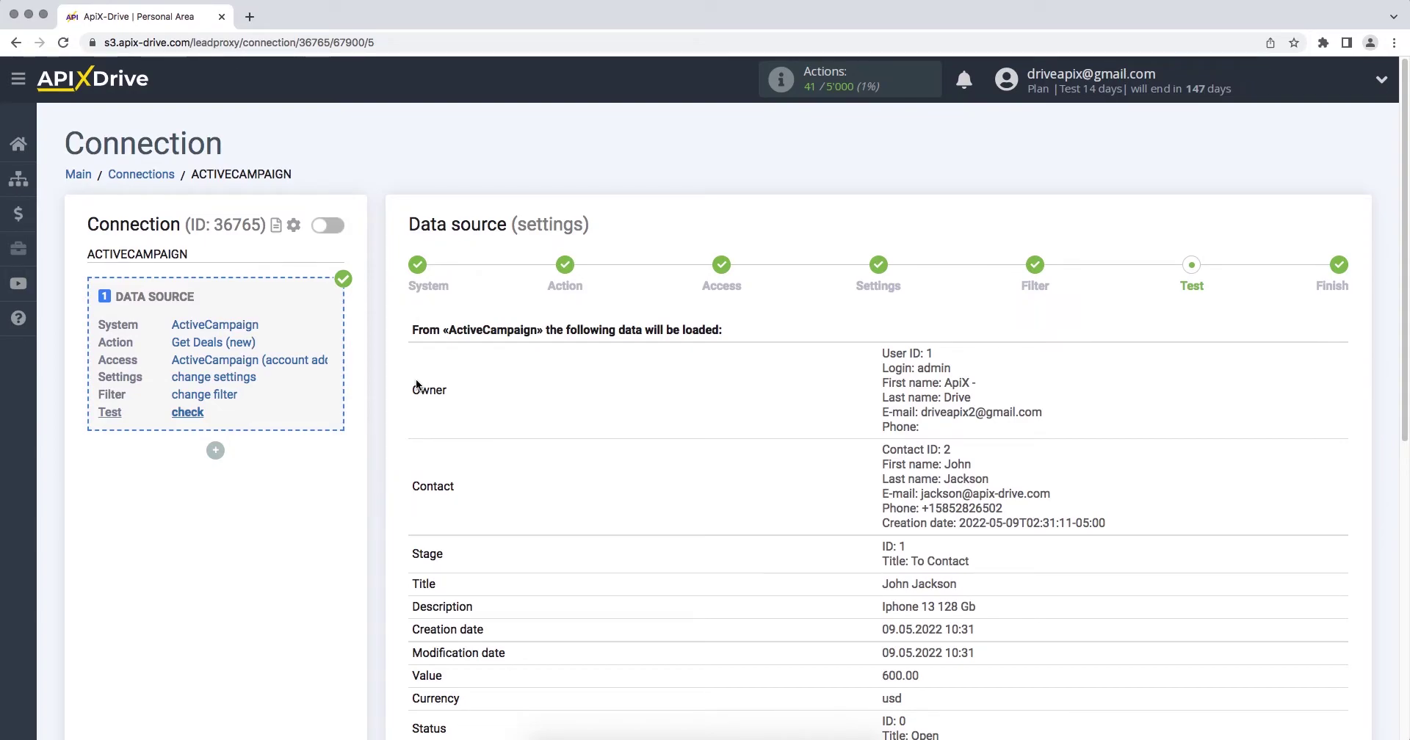
# - Review the sample deal data and complete the ActiveCampaign source setup
pyautogui.scroll(-5, 416, 379)
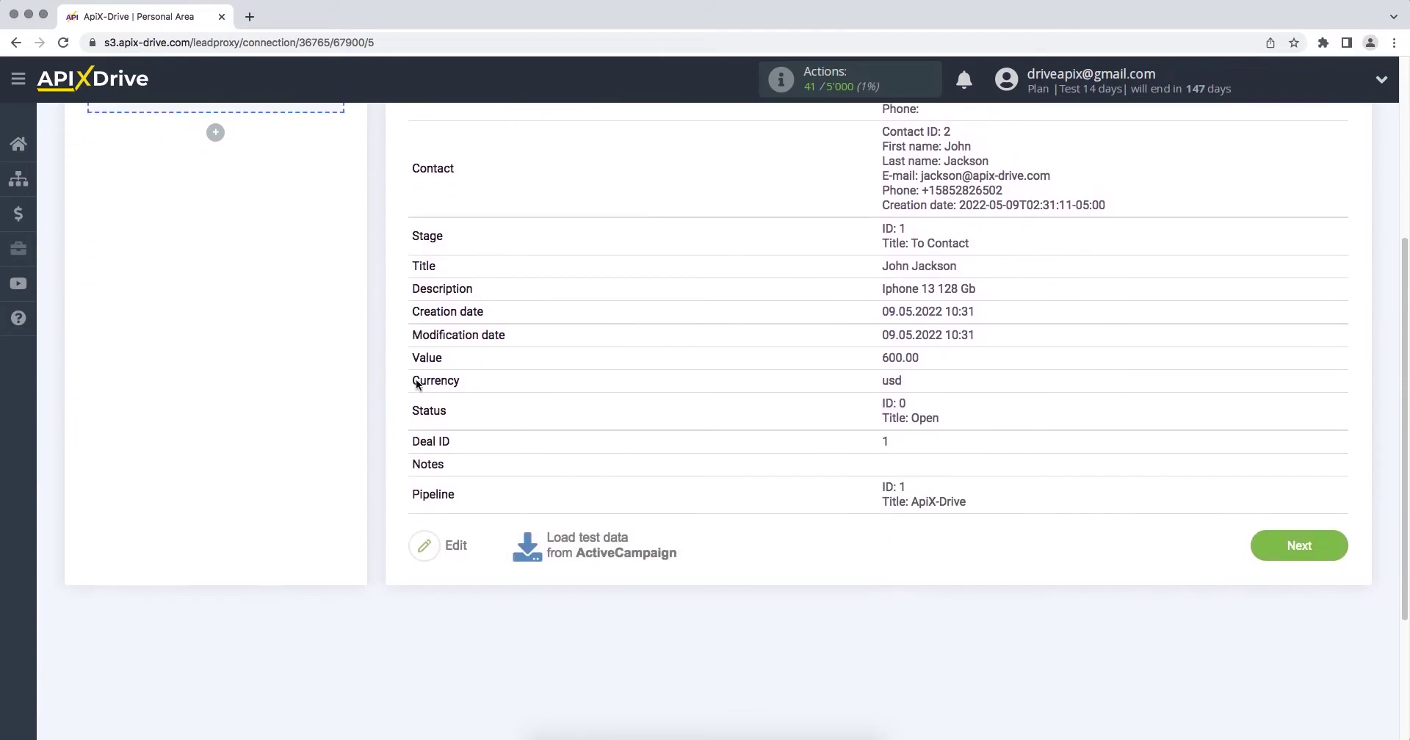
pyautogui.click(1260, 553)
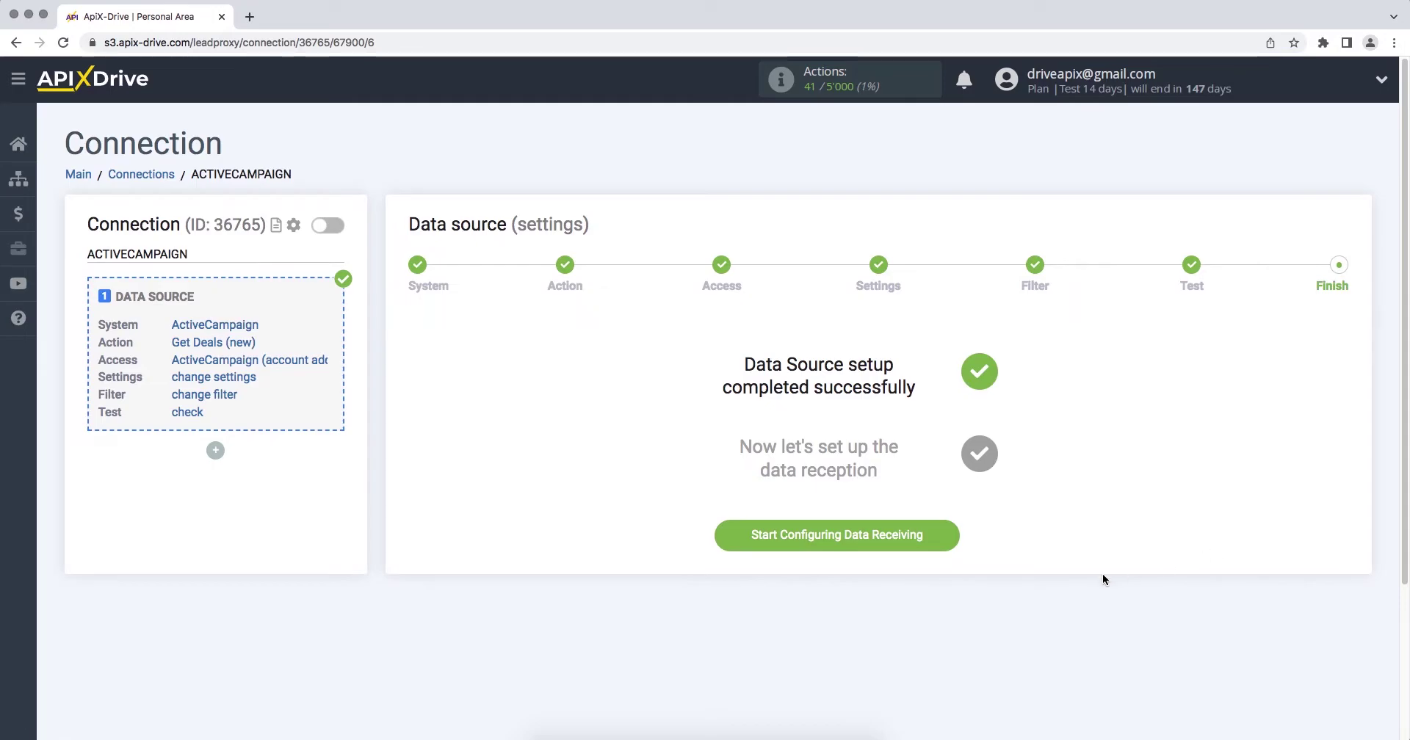
# - Set Notion as the destination system for the connection
pyautogui.click(726, 544)
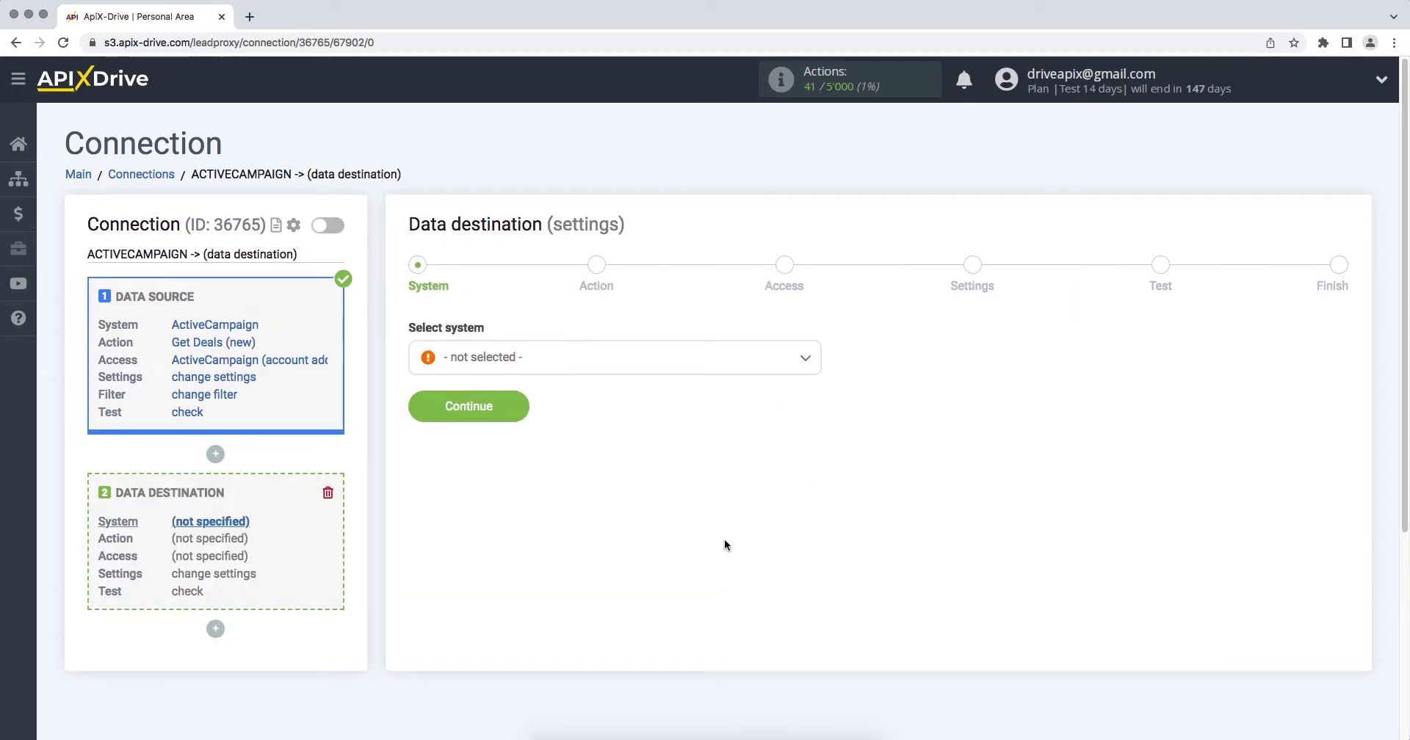
pyautogui.click(804, 365)
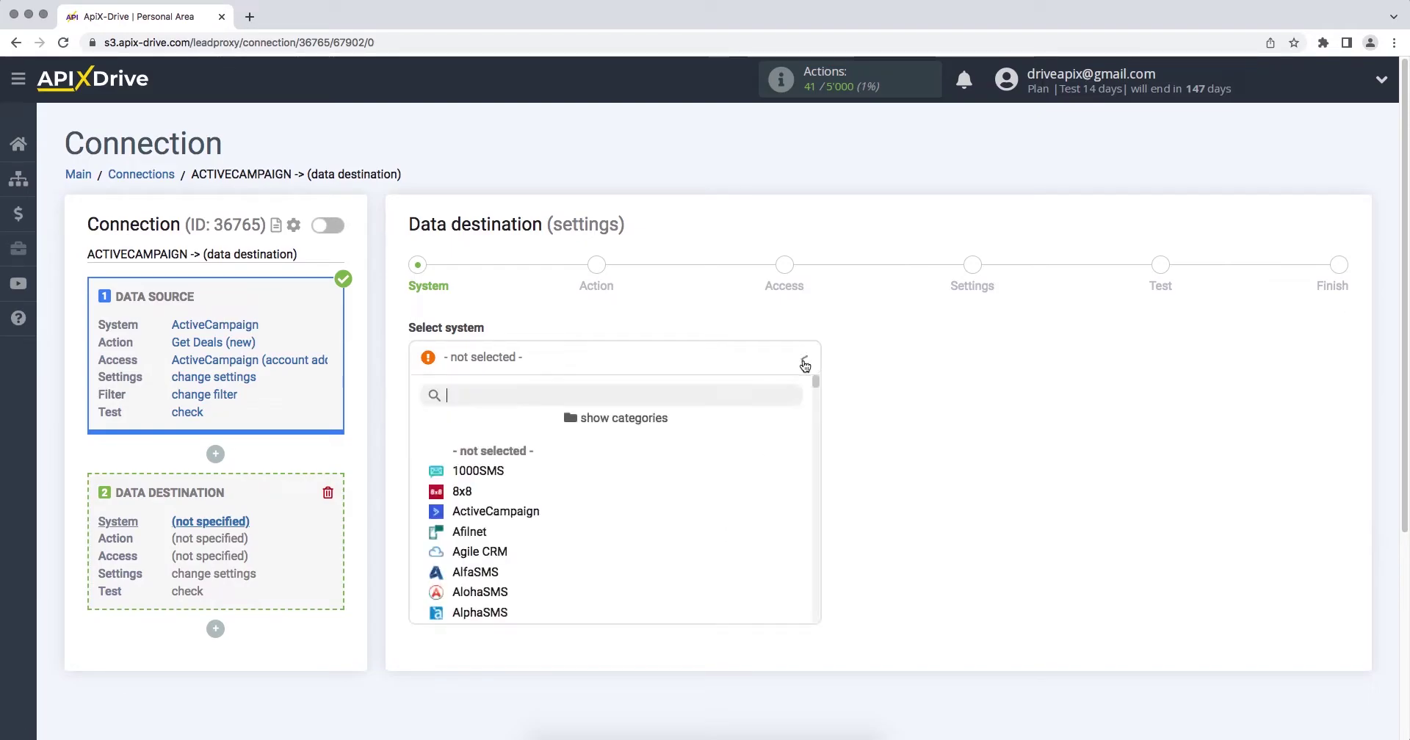
pyautogui.moveTo(815, 384); pyautogui.dragTo(826, 507)
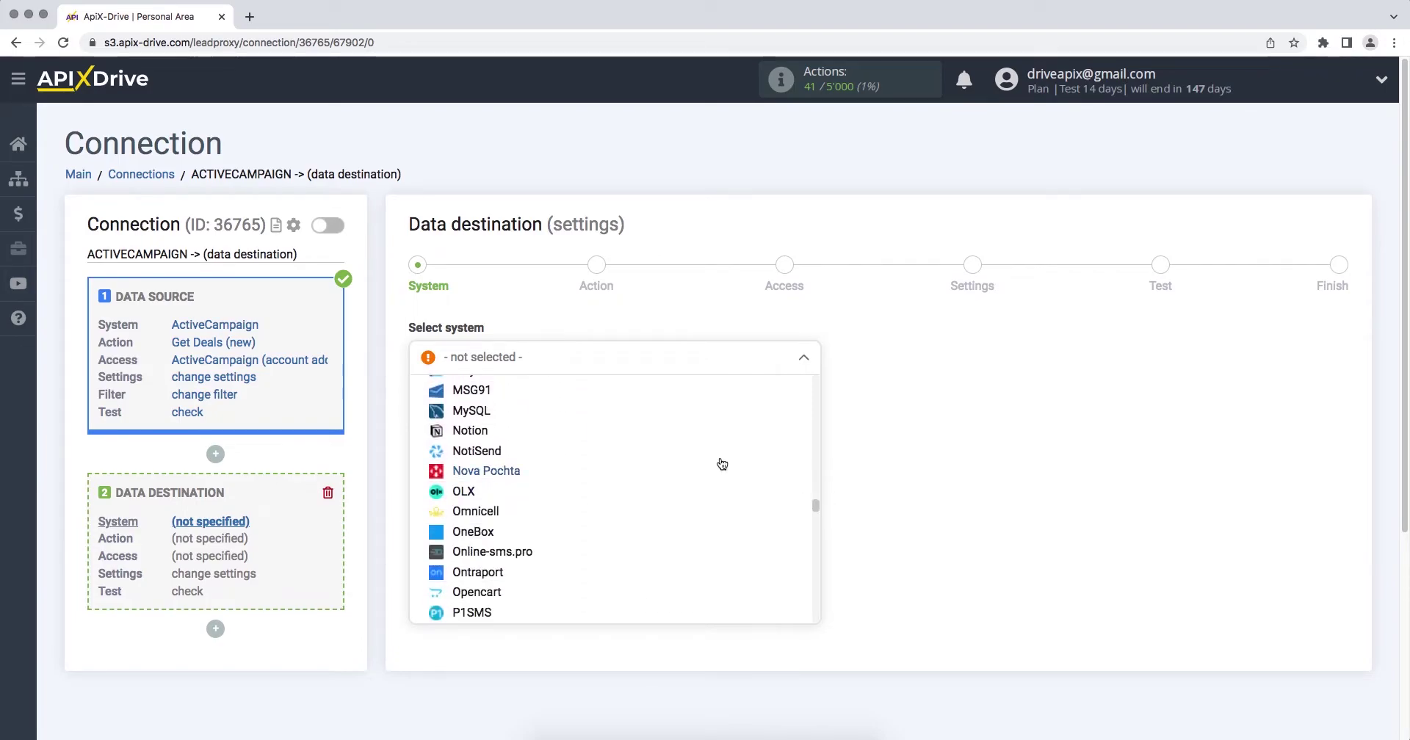
pyautogui.click(680, 431)
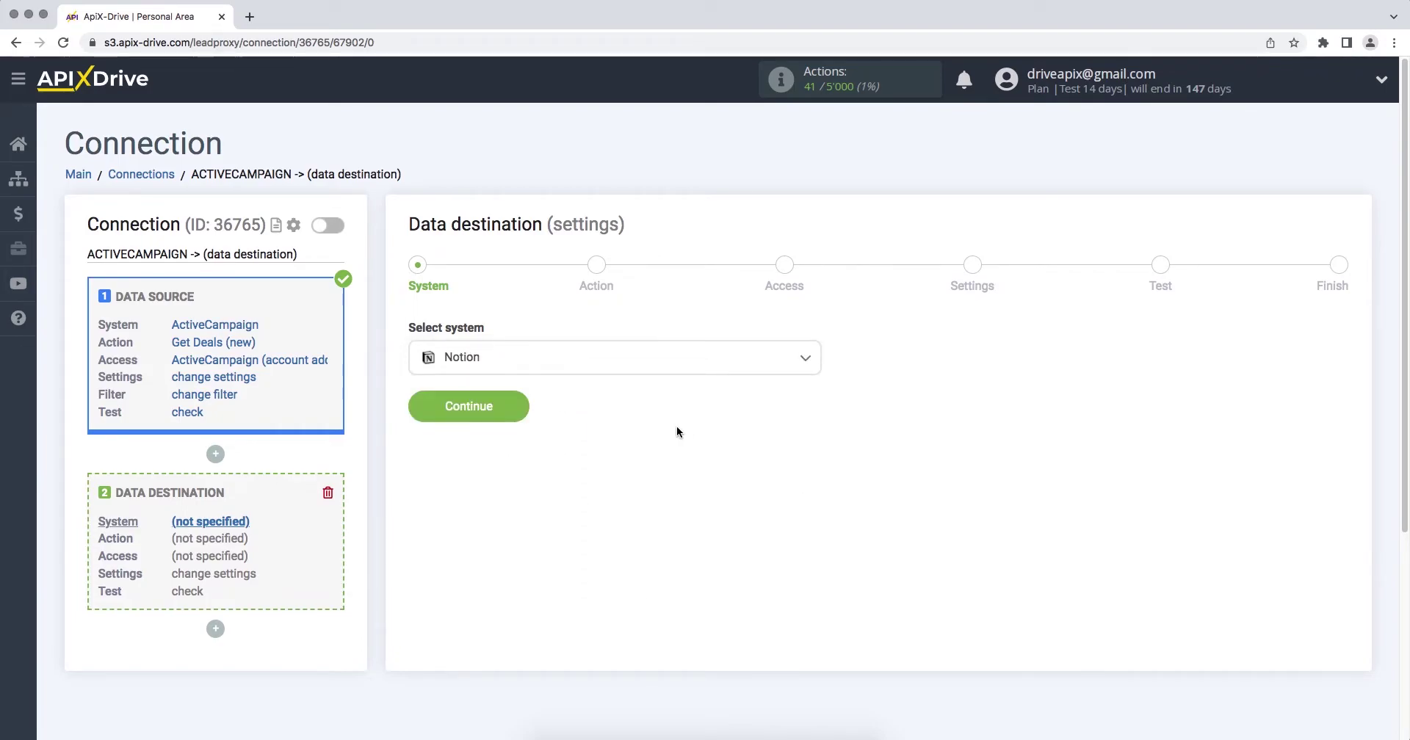
pyautogui.click(423, 417)
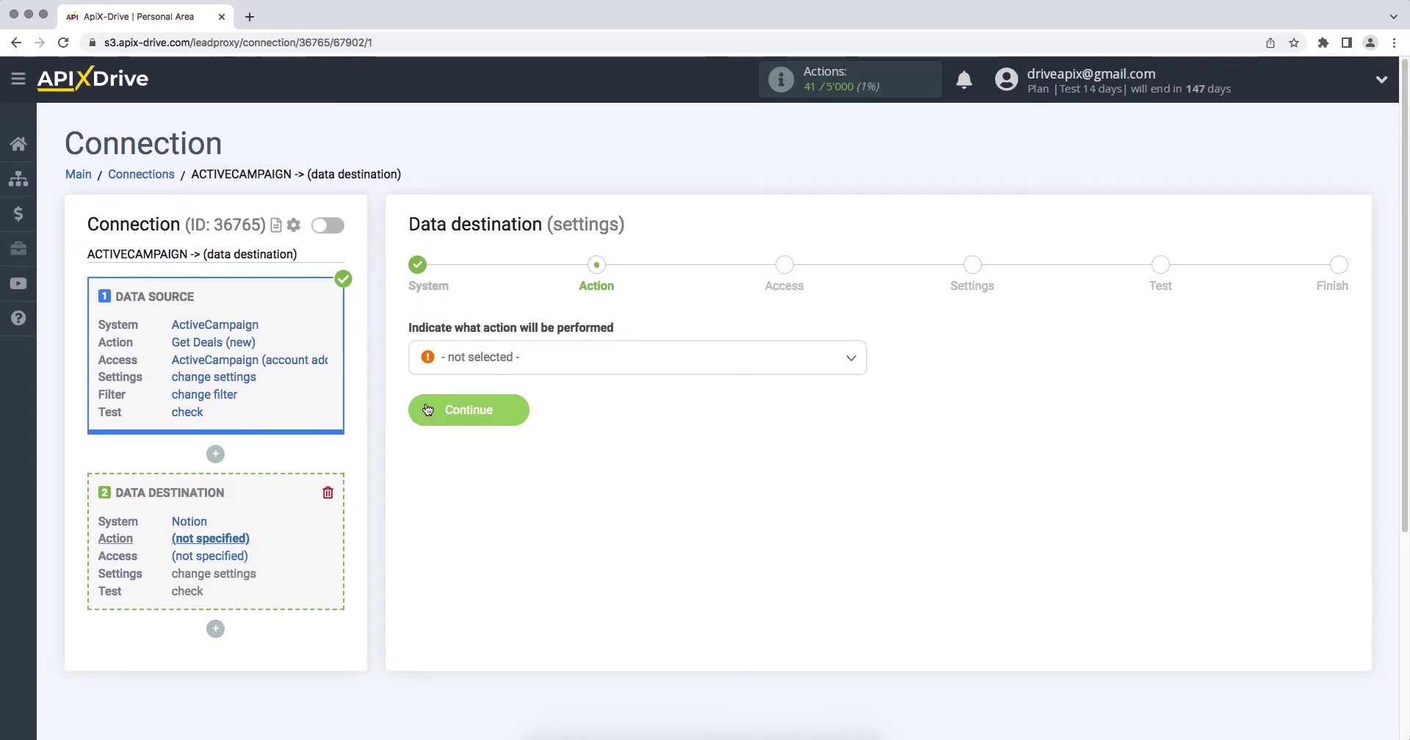
# - Choose Add Note as the Notion action and begin connecting a Notion account
pyautogui.click(453, 375)
pyautogui.click(469, 448)
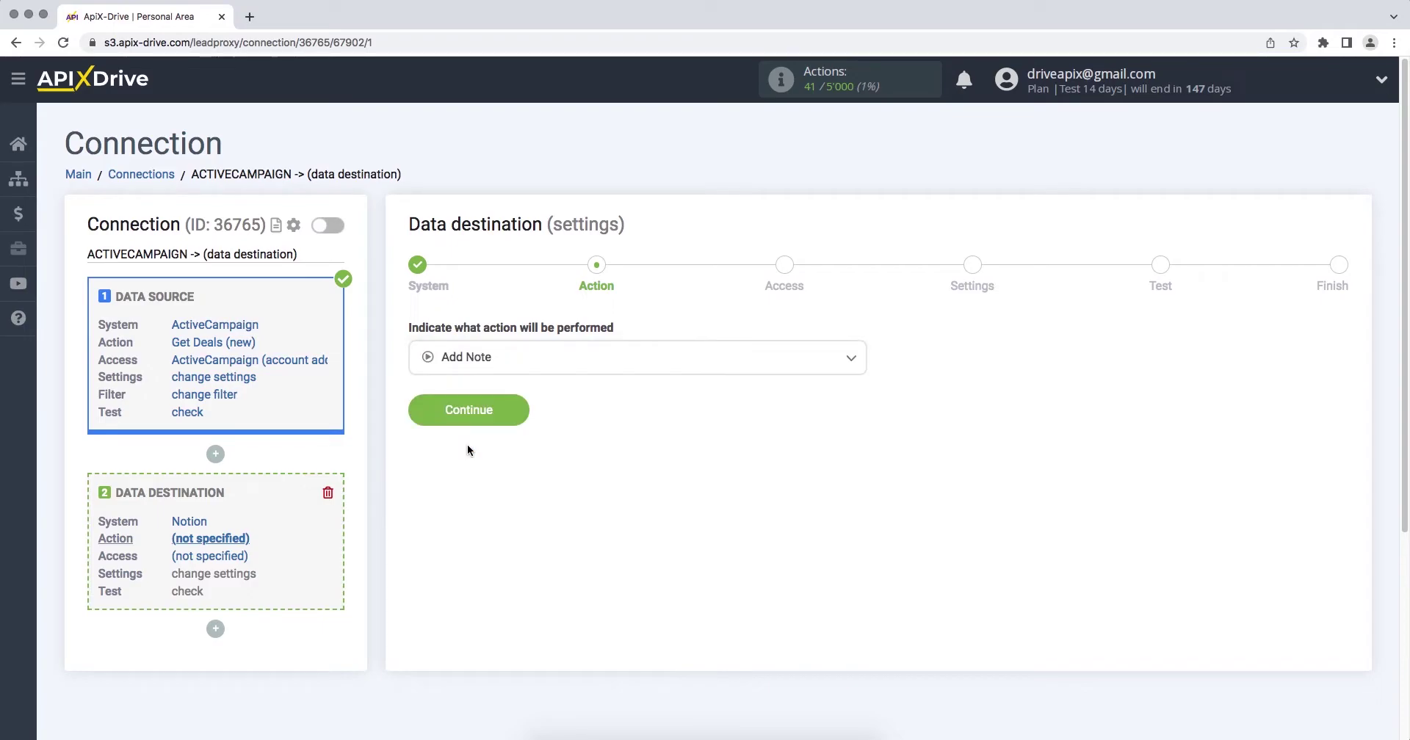
pyautogui.click(422, 414)
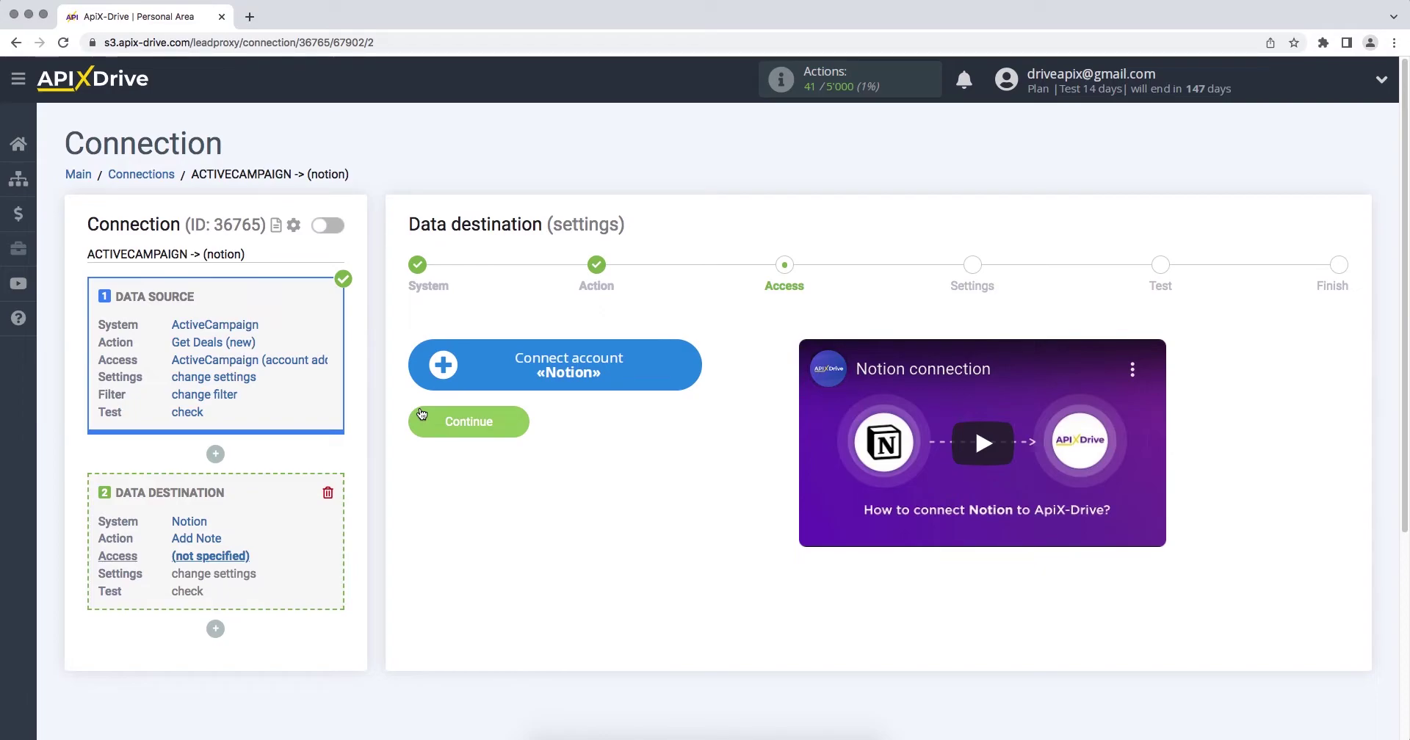
pyautogui.click(420, 362)
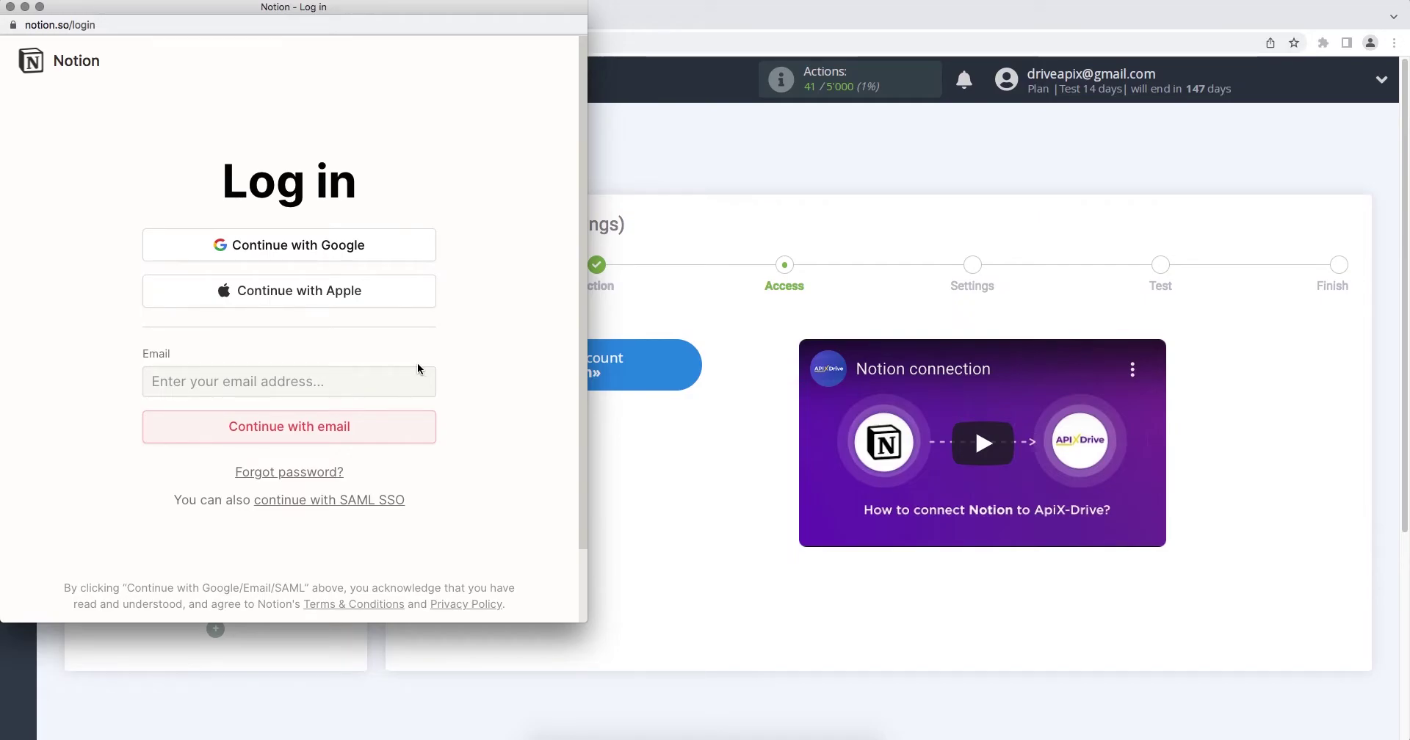
# - Log in to Notion with the account e-mail and password
pyautogui.click(393, 381)
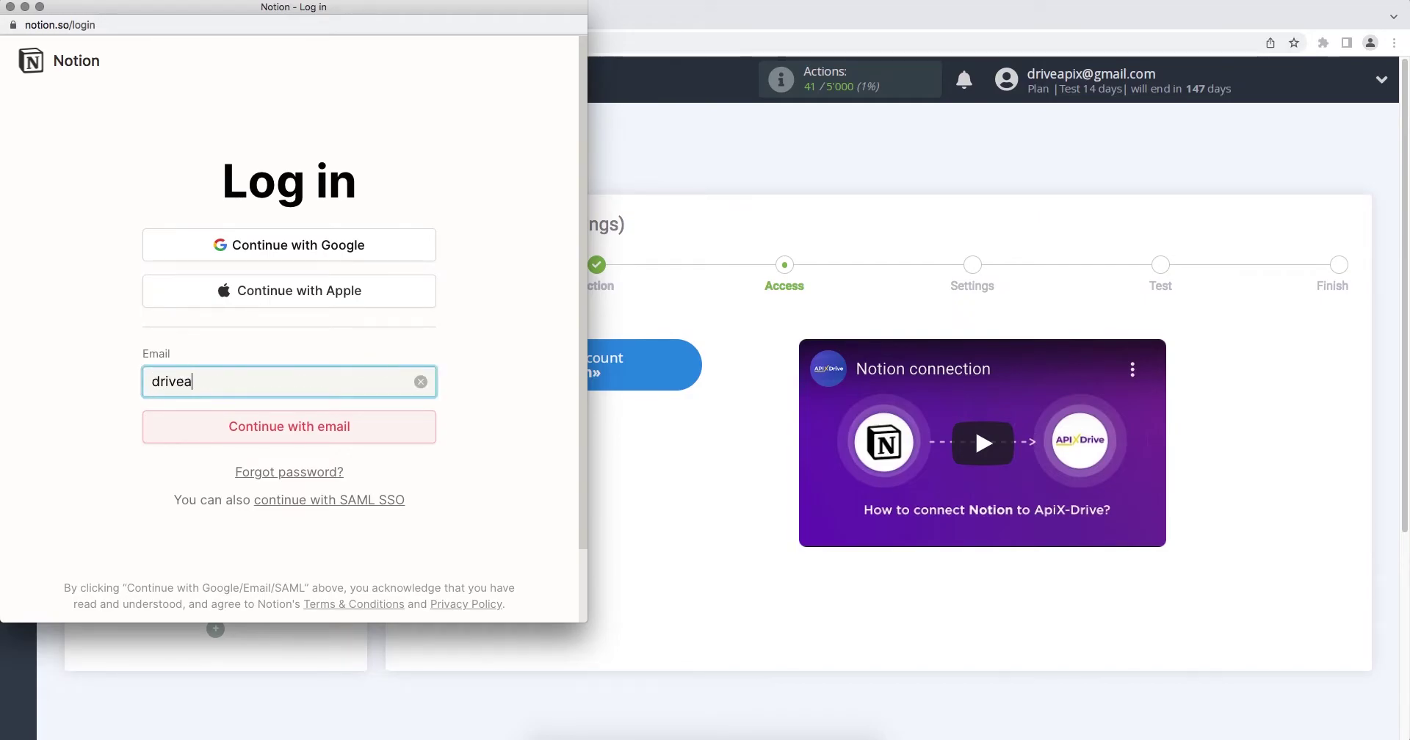
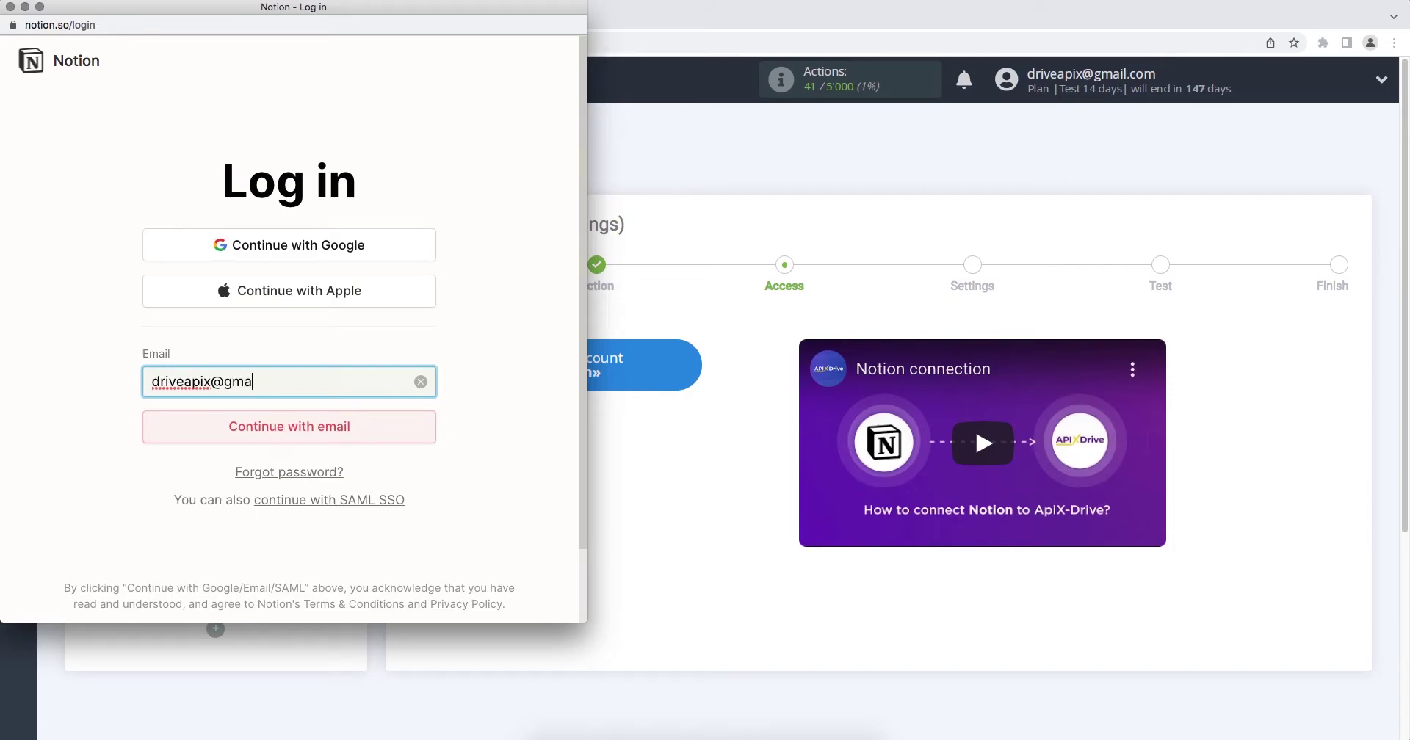
pyautogui.click(394, 426)
pyautogui.write('••••••••')
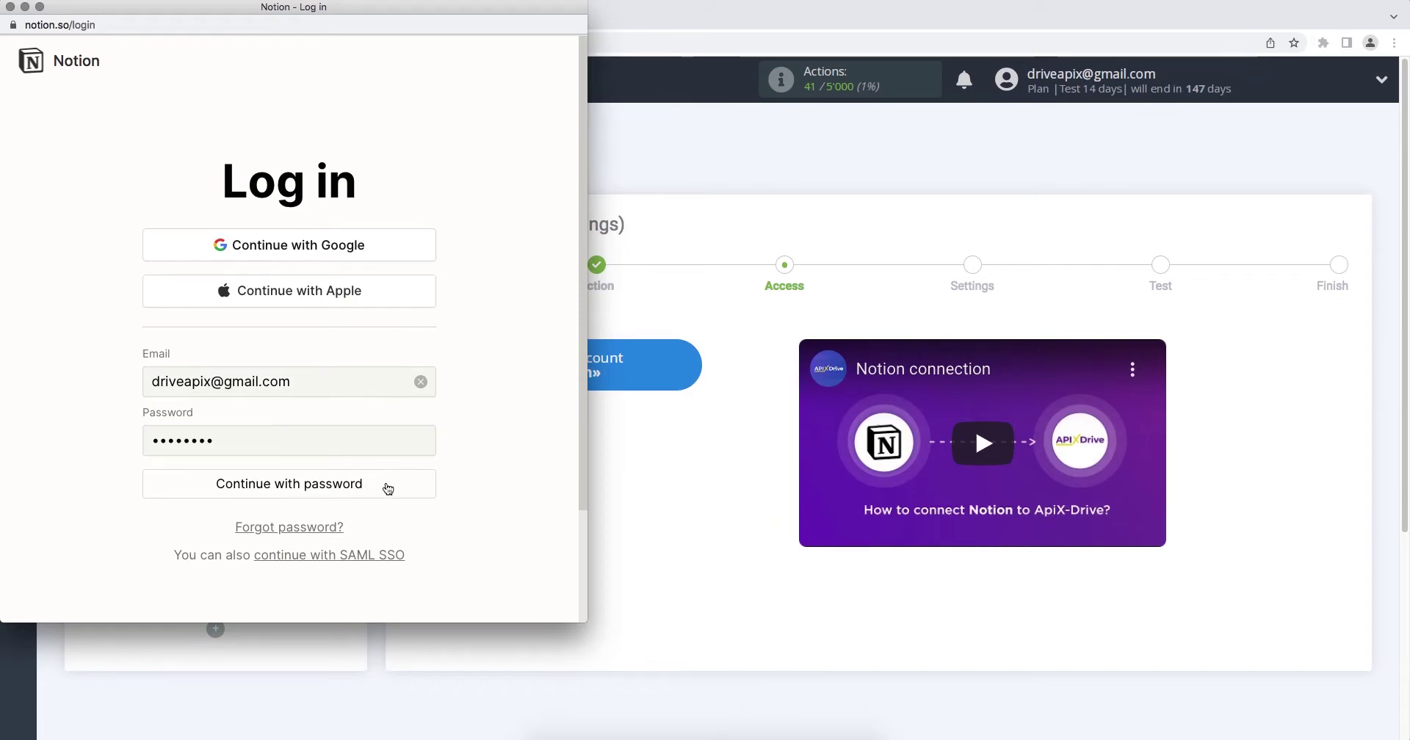
pyautogui.click(388, 483)
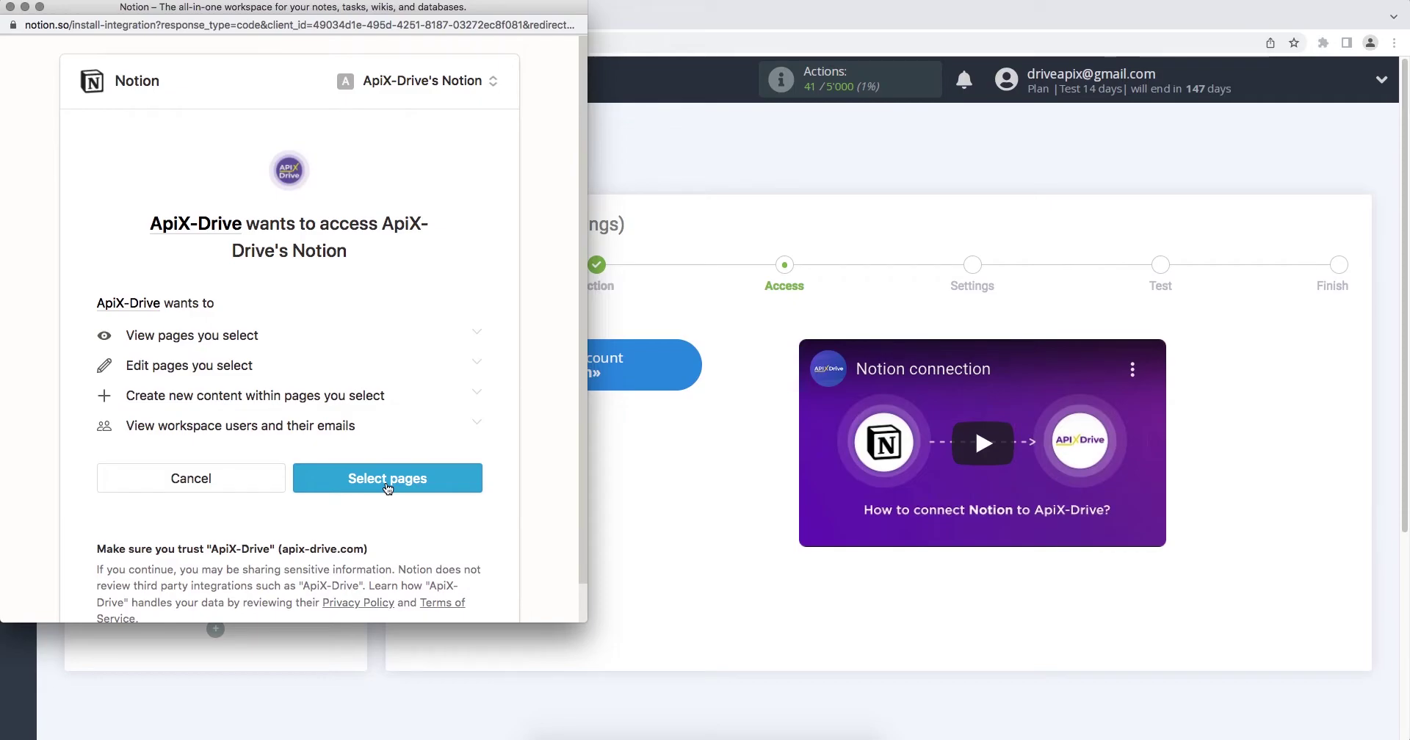
# - Share the ApiX-Drive page and allow ApiX-Drive access to it
pyautogui.click(388, 483)
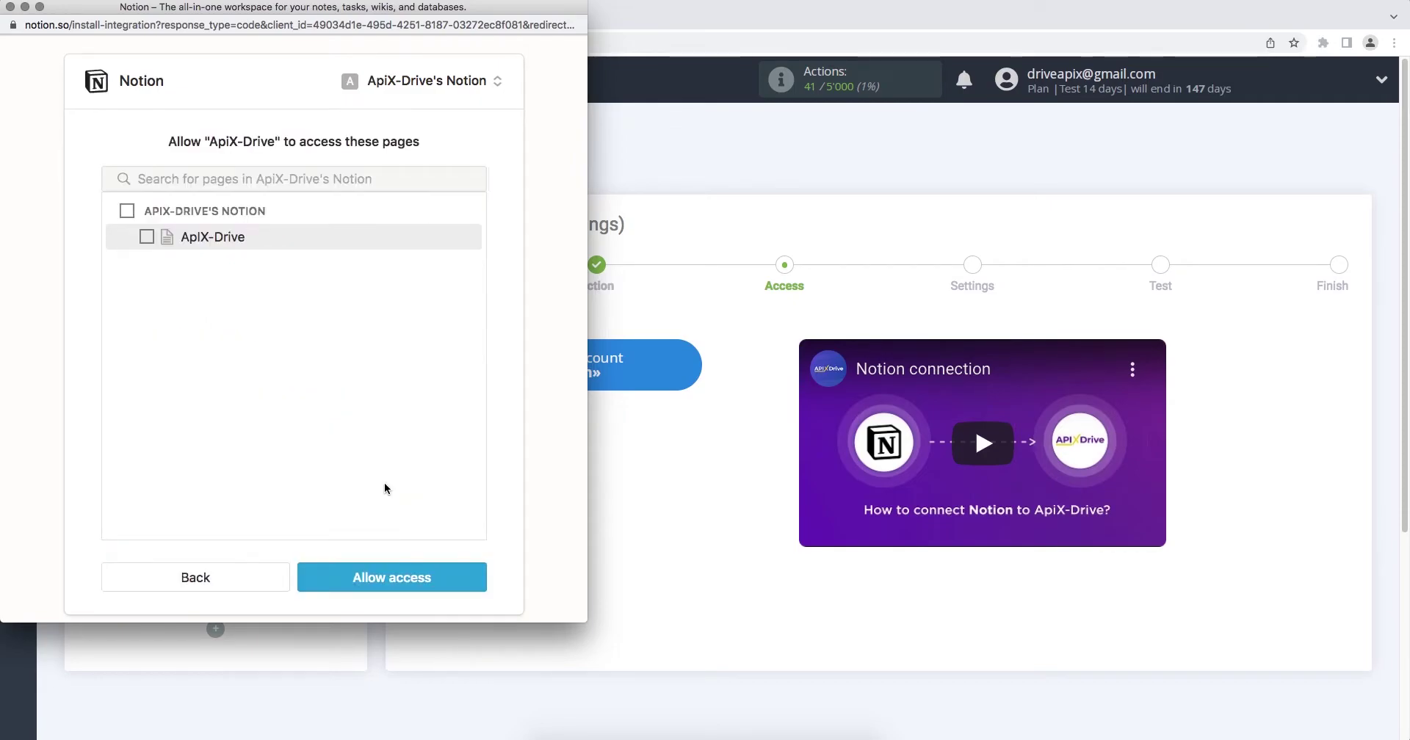
pyautogui.click(146, 237)
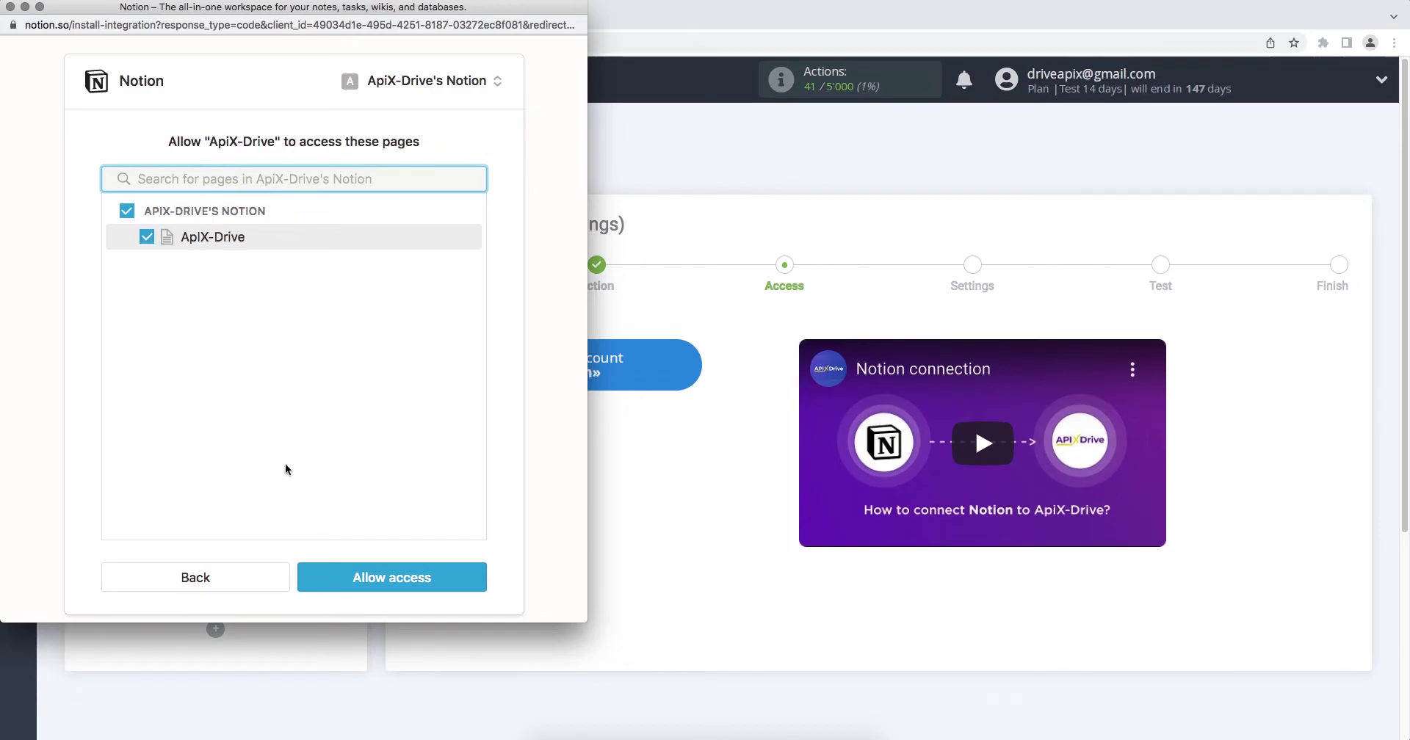
pyautogui.click(336, 577)
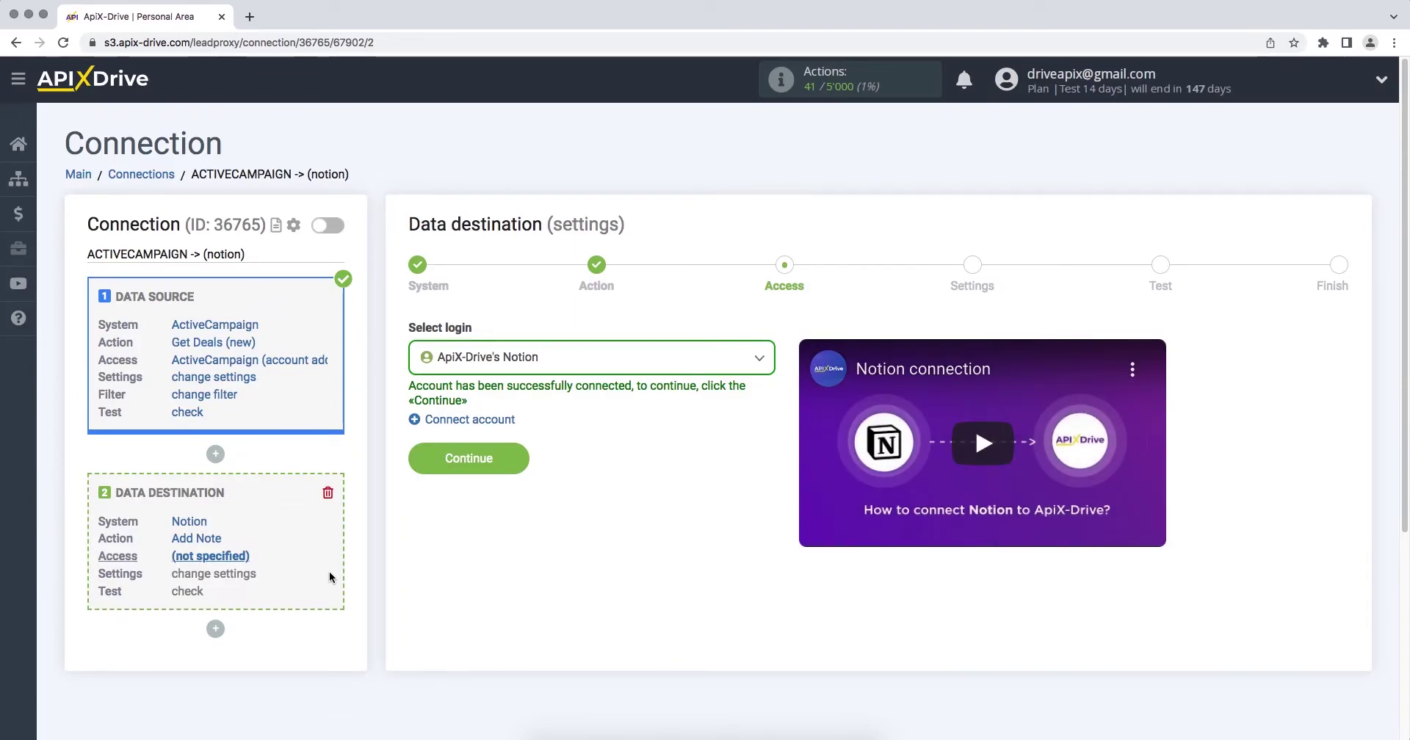
# - Select ApiX-Drive's Notion as the destination login and continue to settings
pyautogui.click(497, 360)
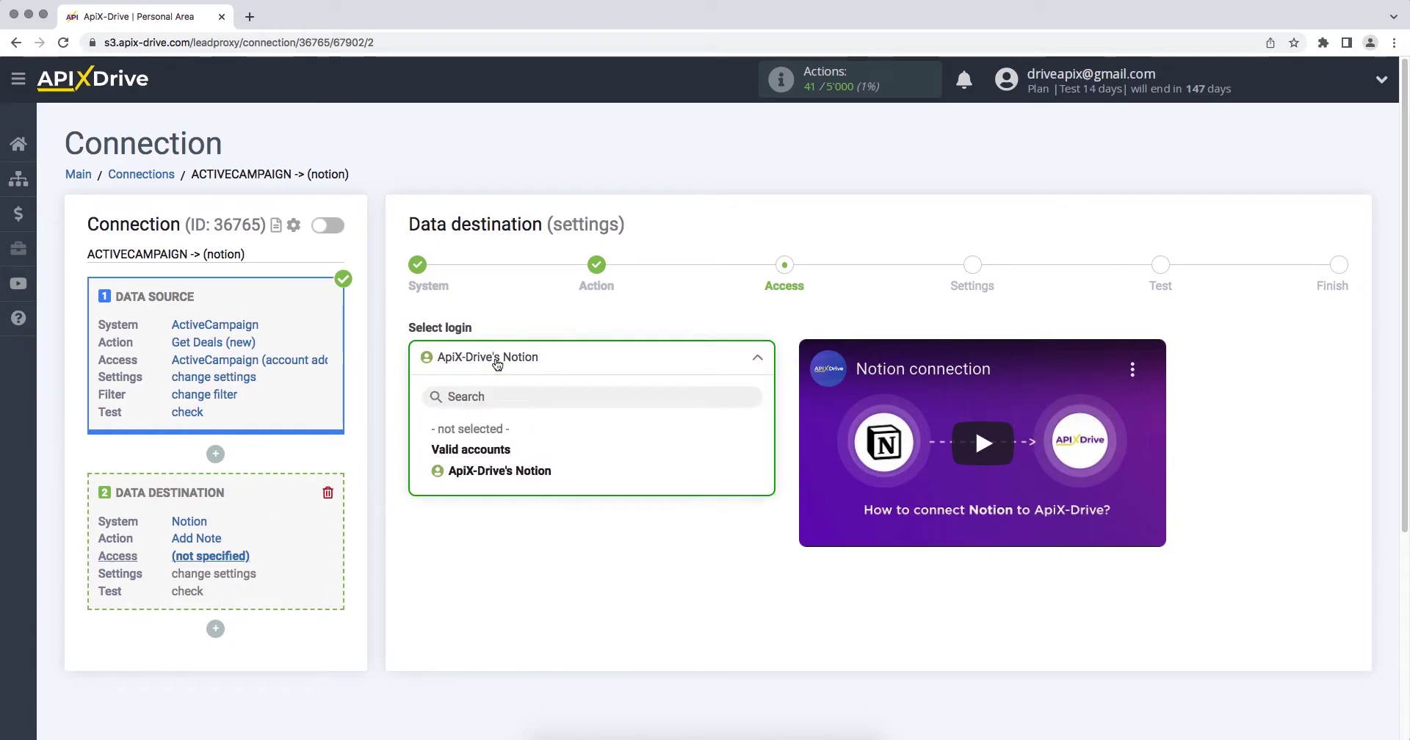
pyautogui.click(495, 471)
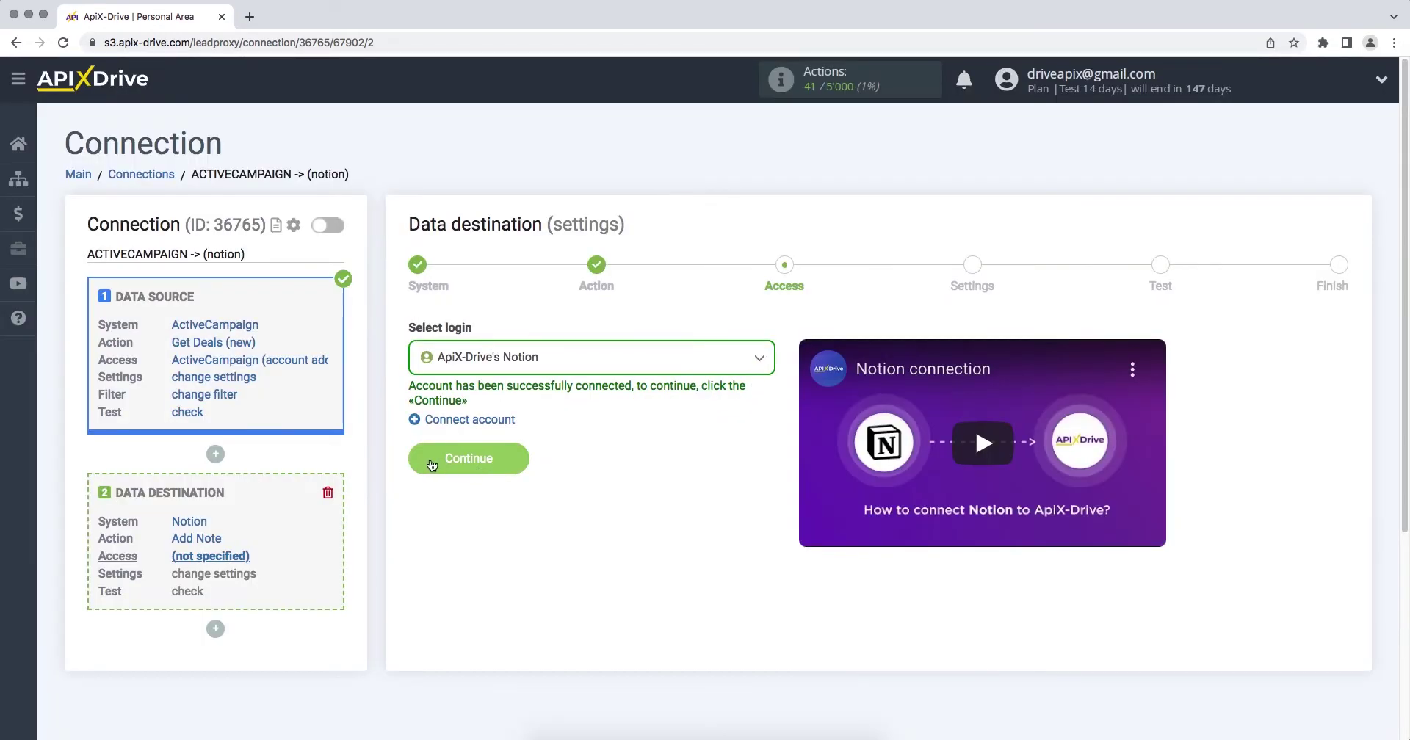
pyautogui.click(431, 464)
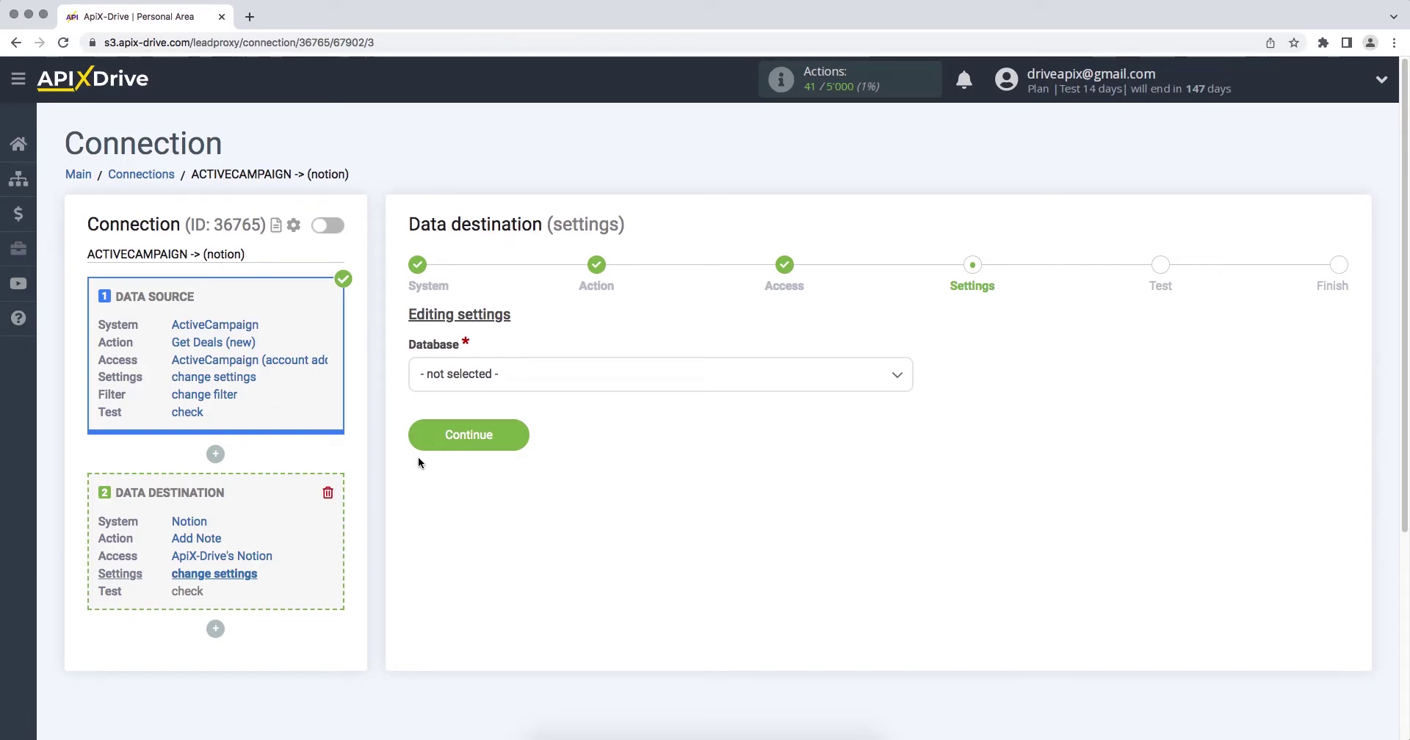
# - Pick the ApiX-Drive database and map Email to the ActiveCampaign contact E-mail variable
pyautogui.click(450, 387)
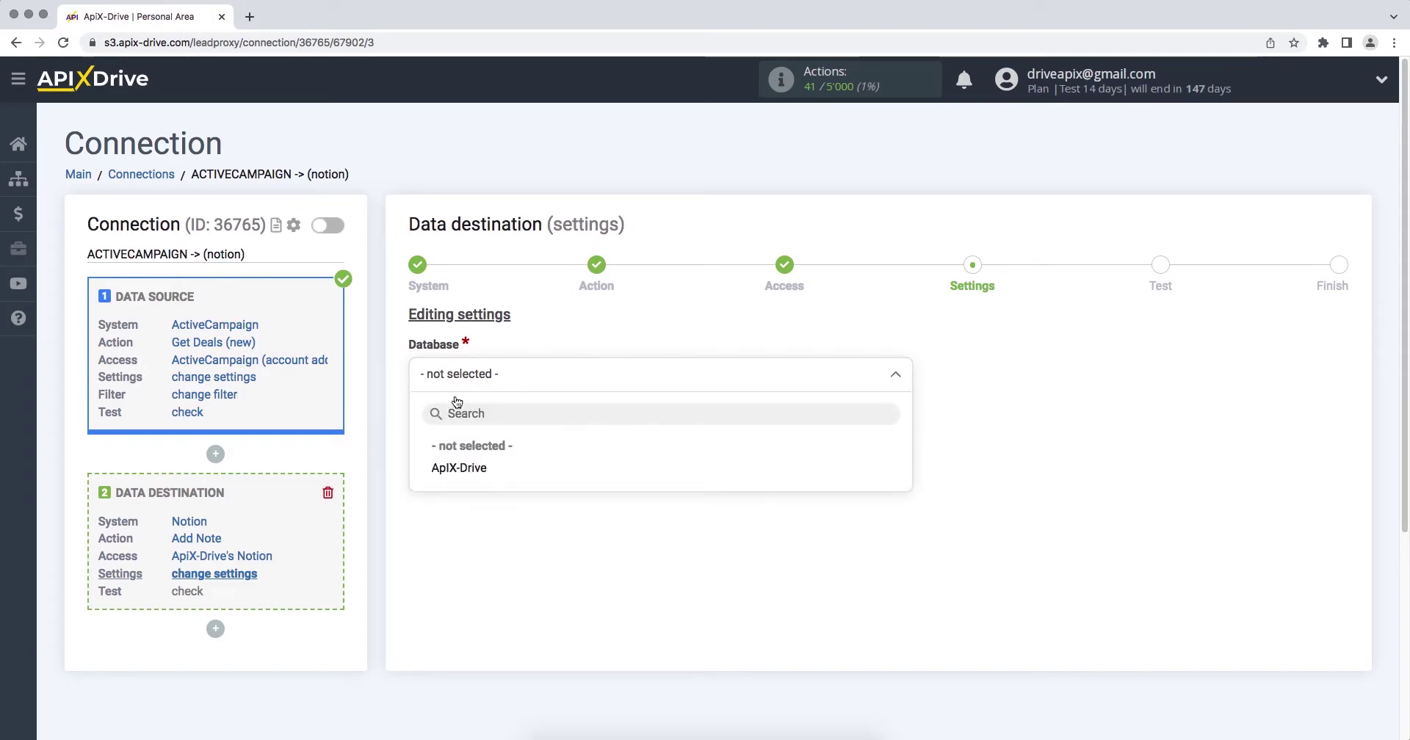
pyautogui.click(460, 463)
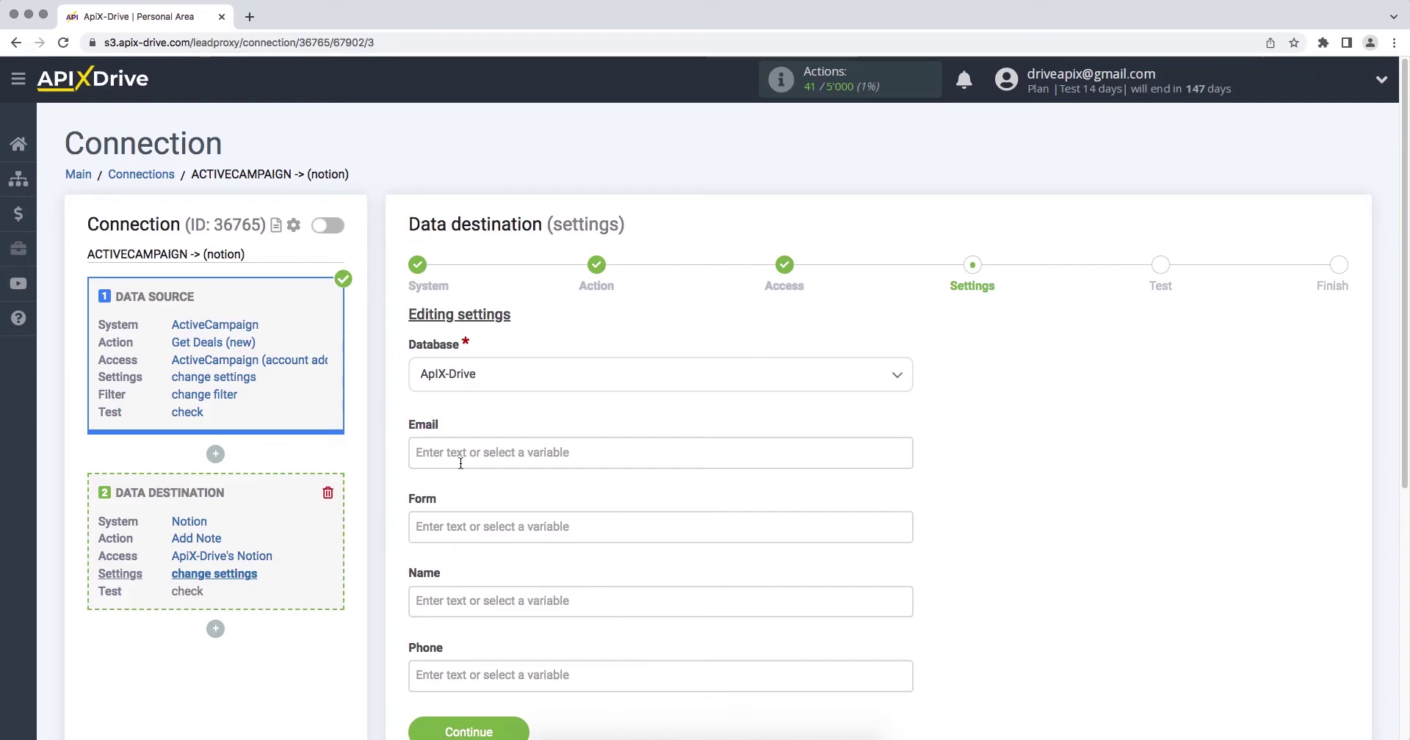
pyautogui.click(460, 454)
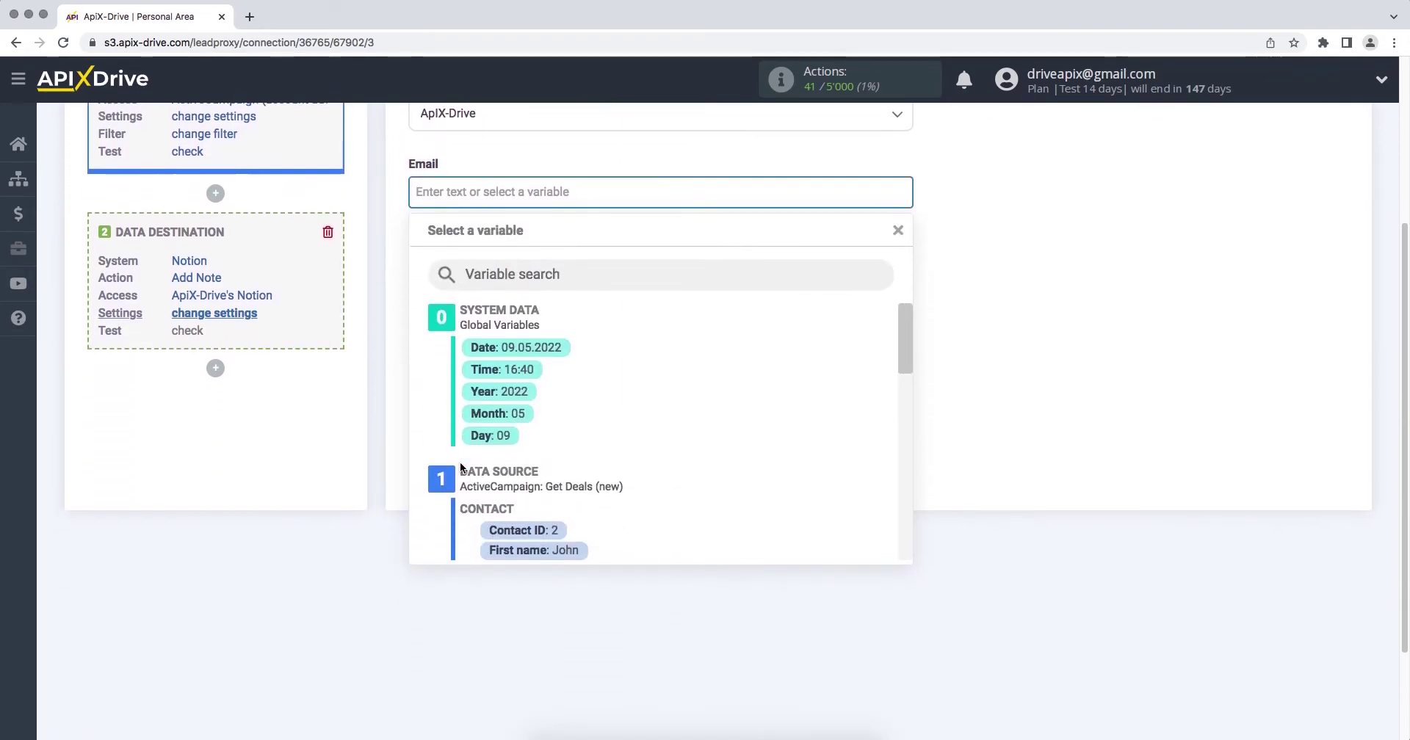
pyautogui.moveTo(904, 355); pyautogui.dragTo(905, 369)
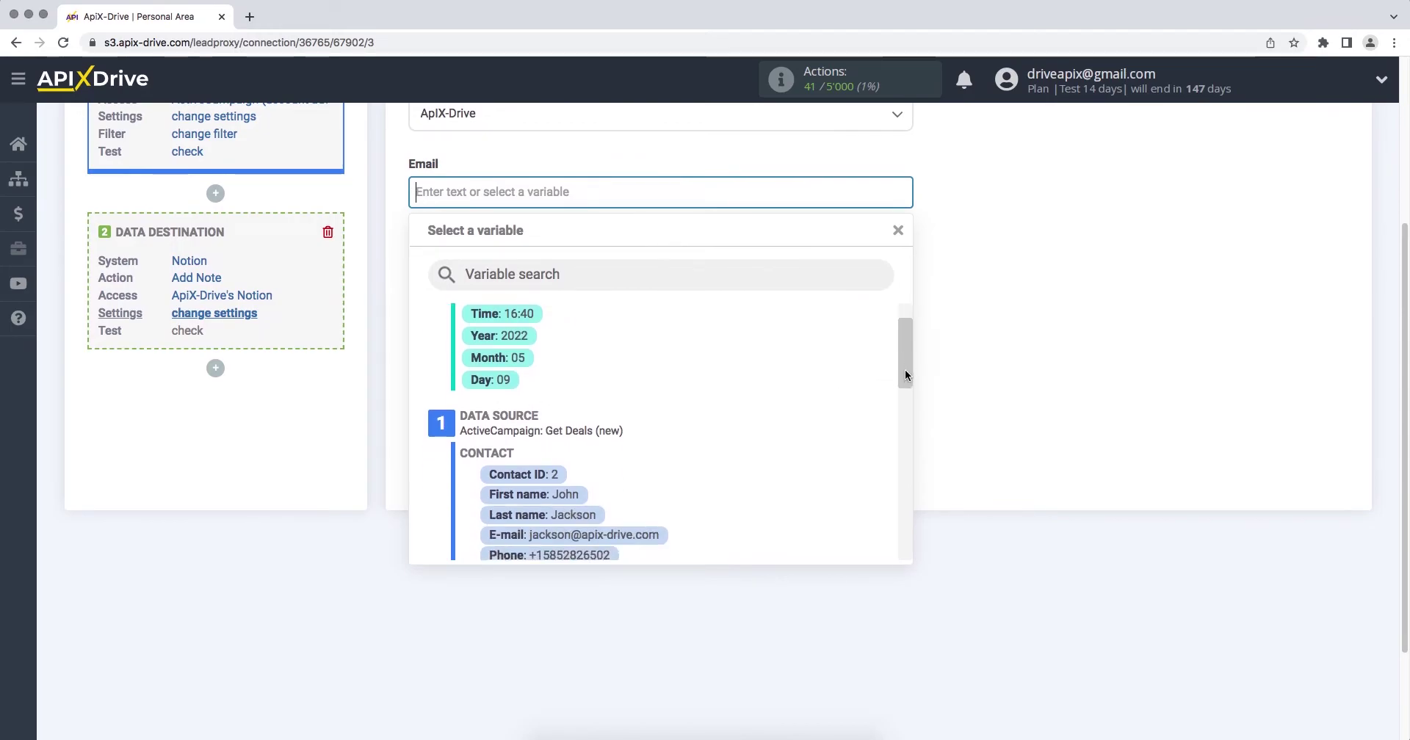
pyautogui.click(619, 539)
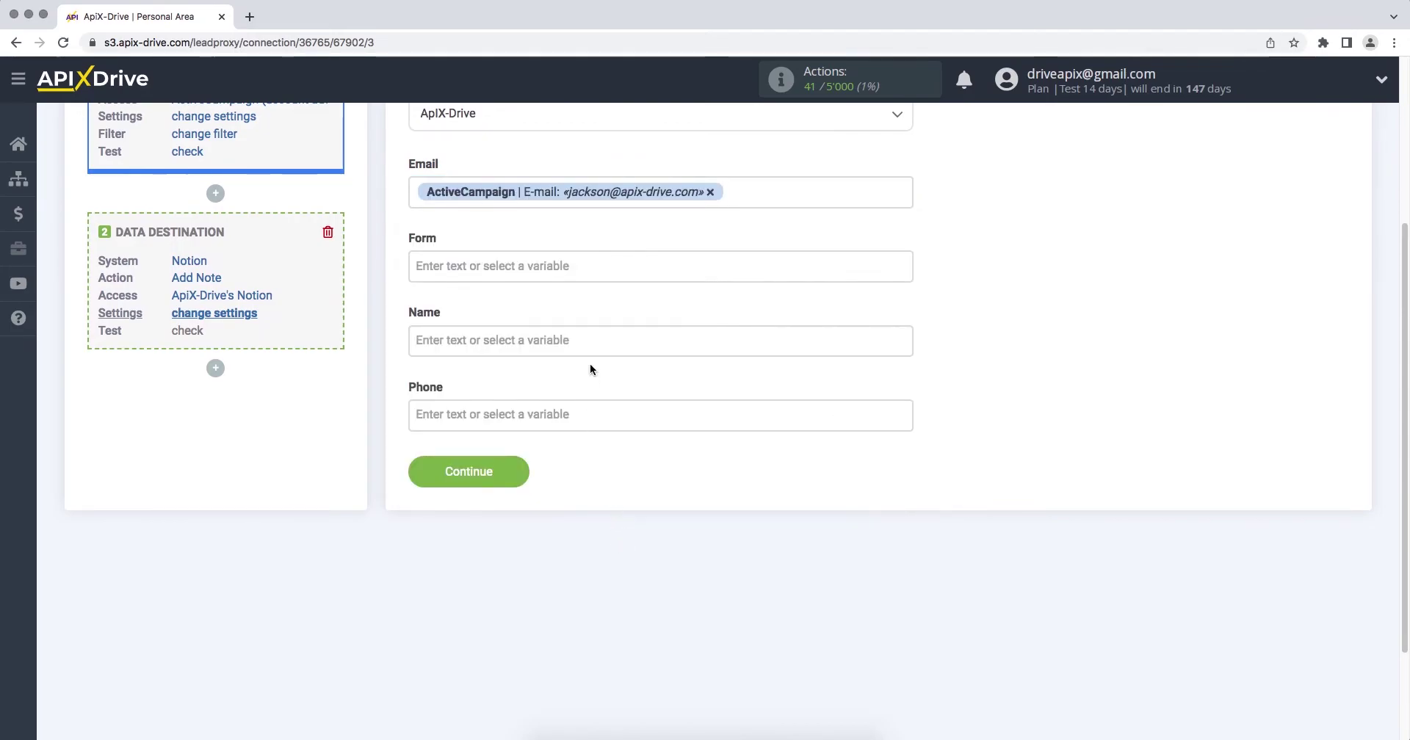
pyautogui.click(593, 268)
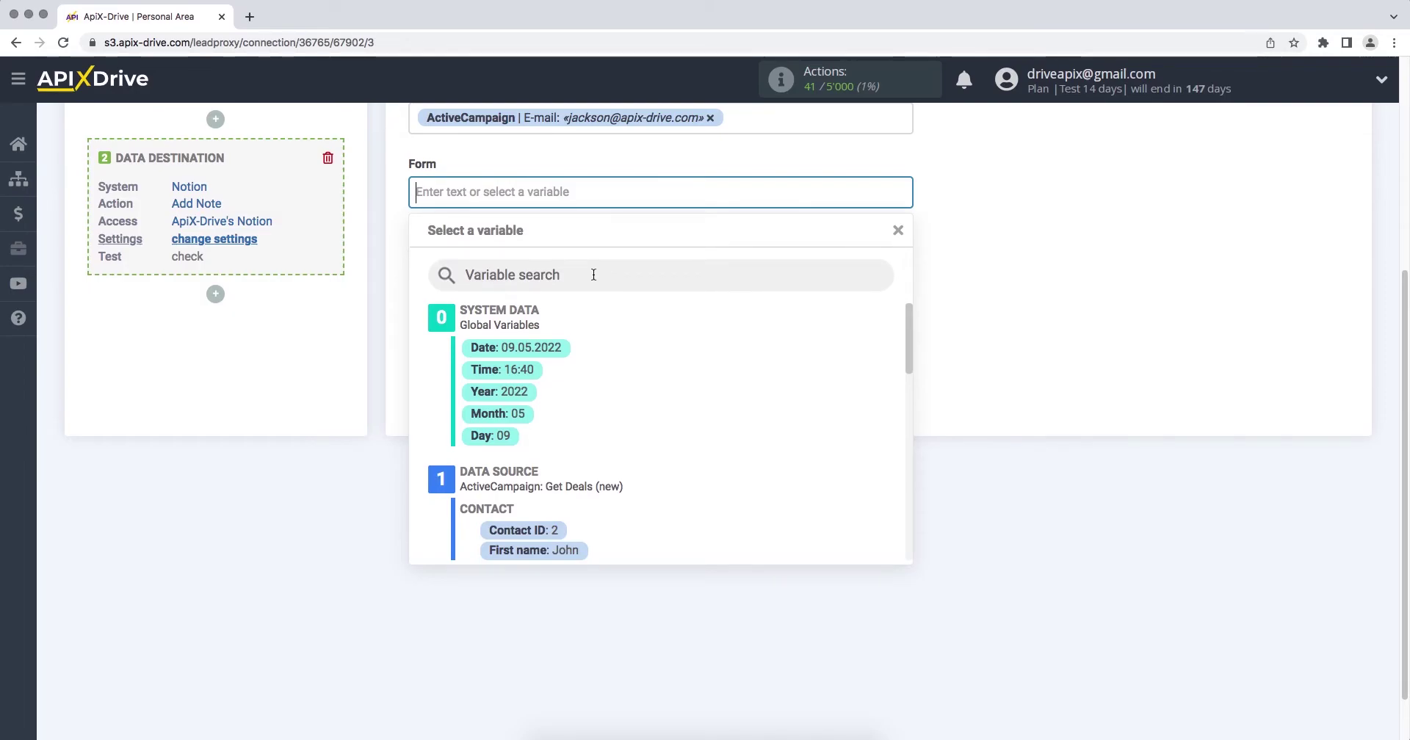
# - Fill the Form field with 'New deal from ActiveCampaign' followed by the deal creation date
pyautogui.write('N')
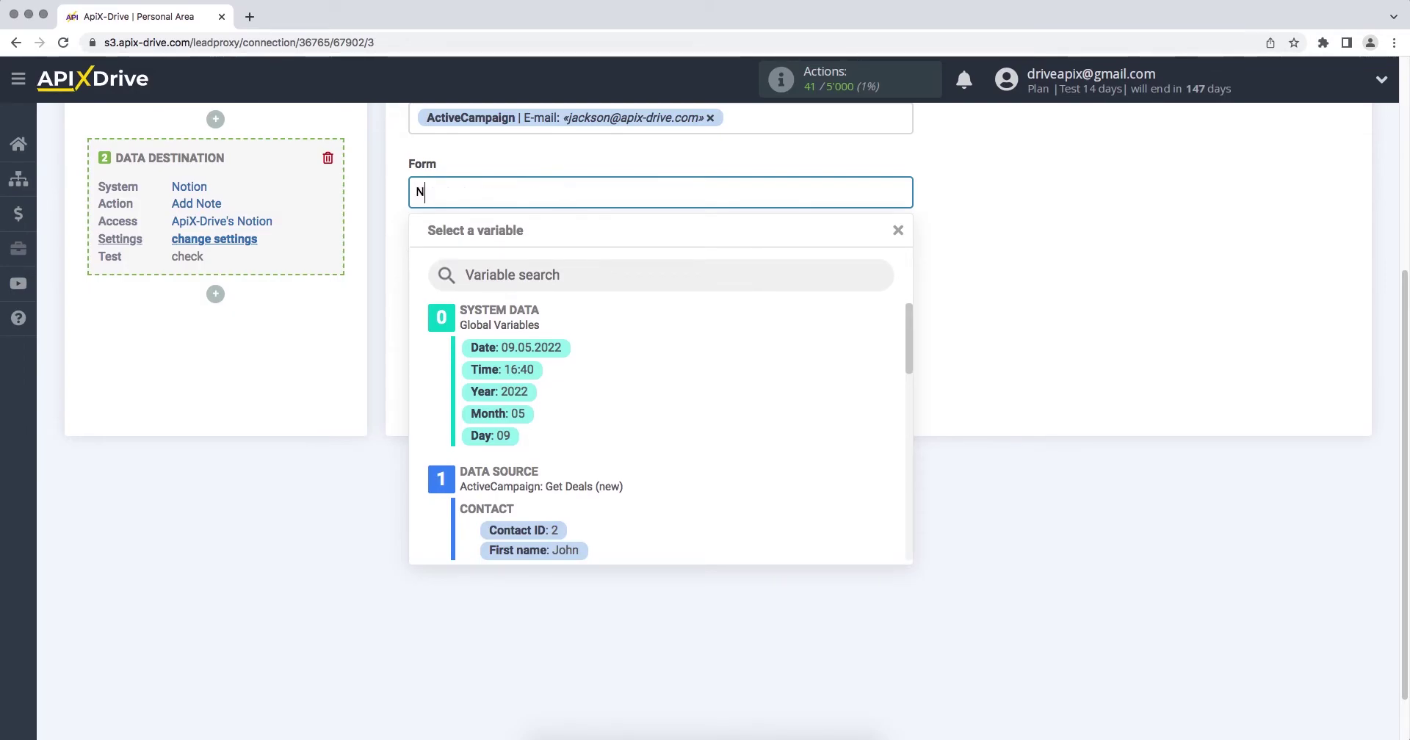
pyautogui.write('ew deal')
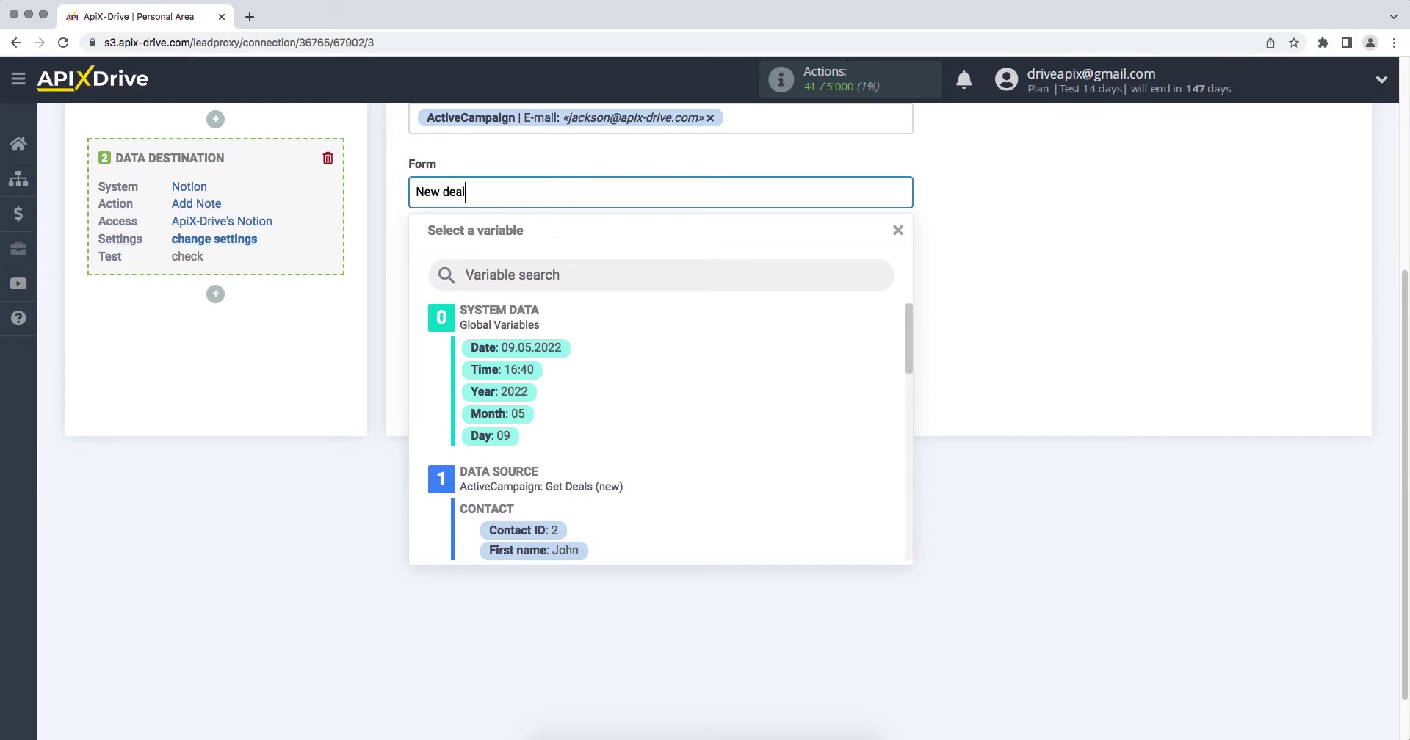
pyautogui.write(' from Activ')
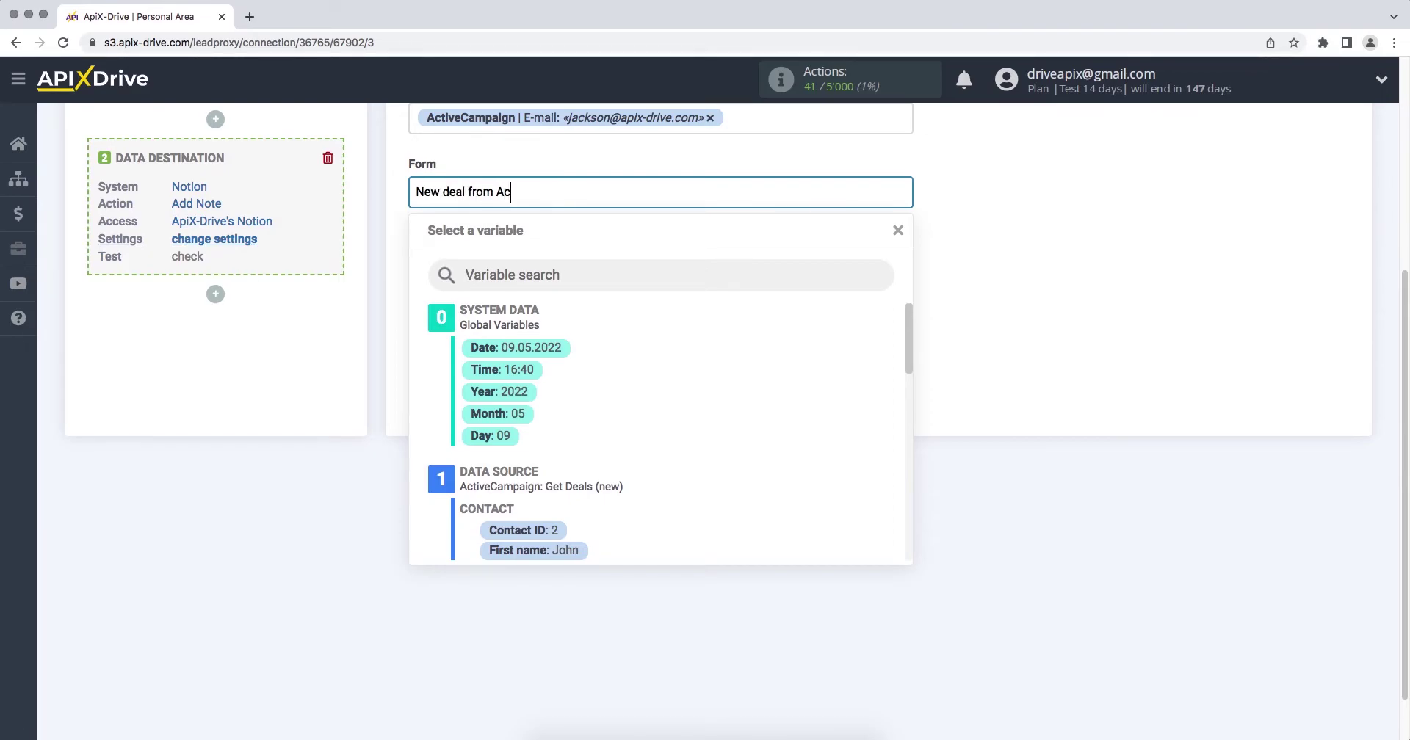
pyautogui.write('eCa')
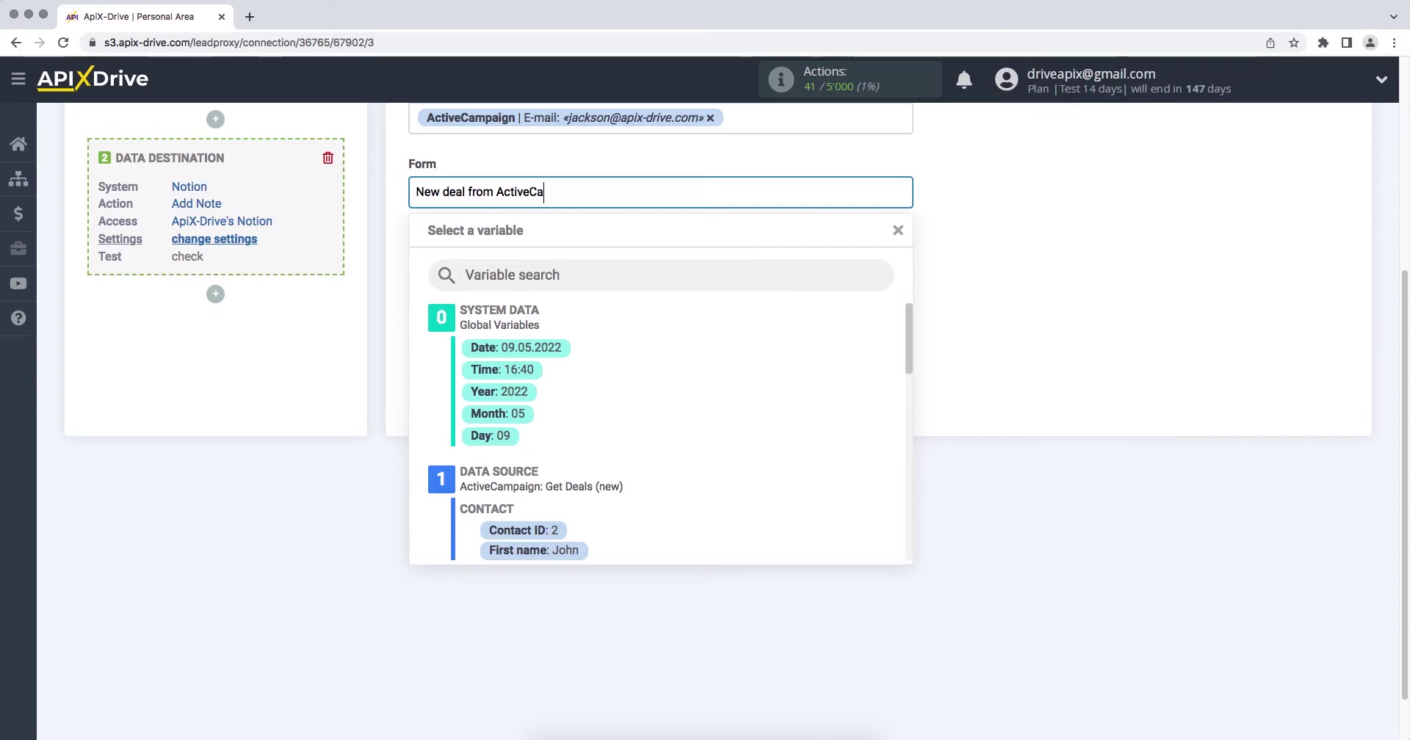
pyautogui.write('mpaign')
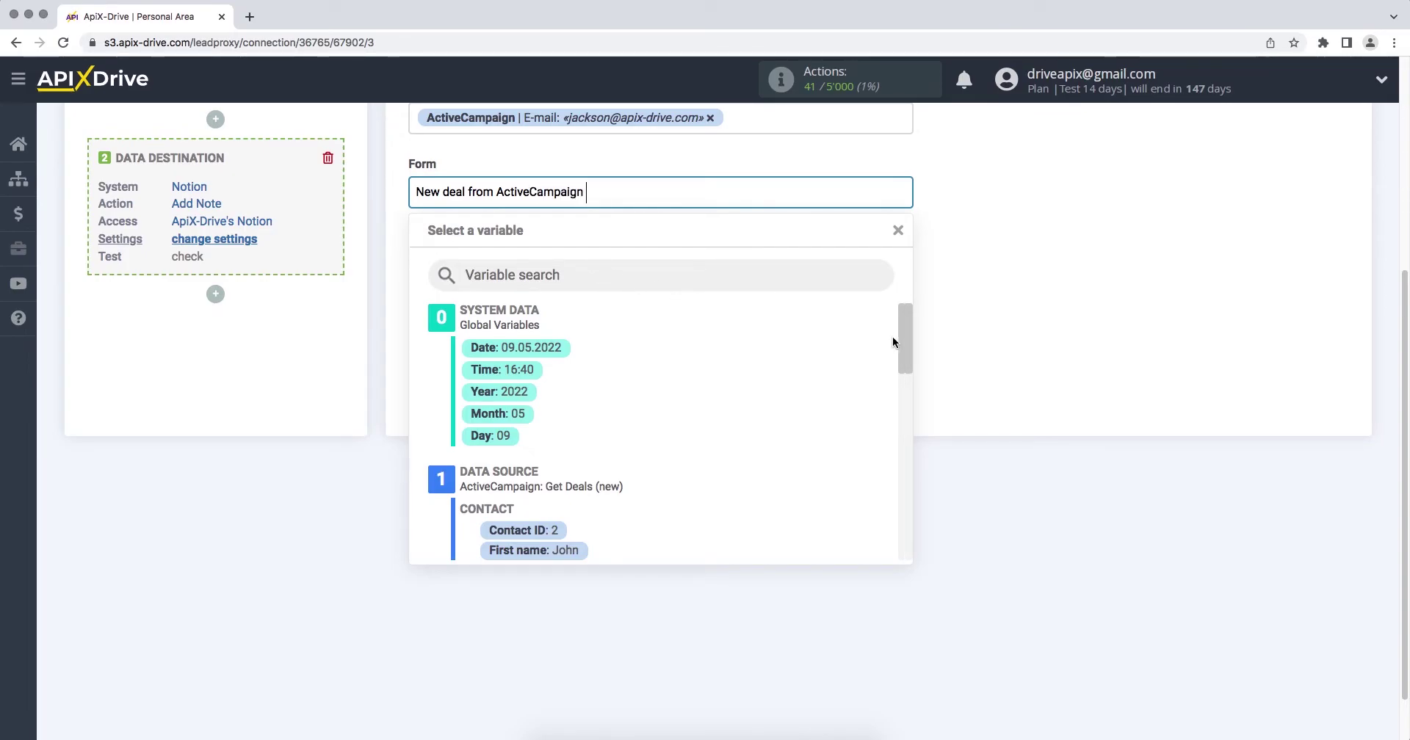
pyautogui.moveTo(907, 337); pyautogui.dragTo(909, 397)
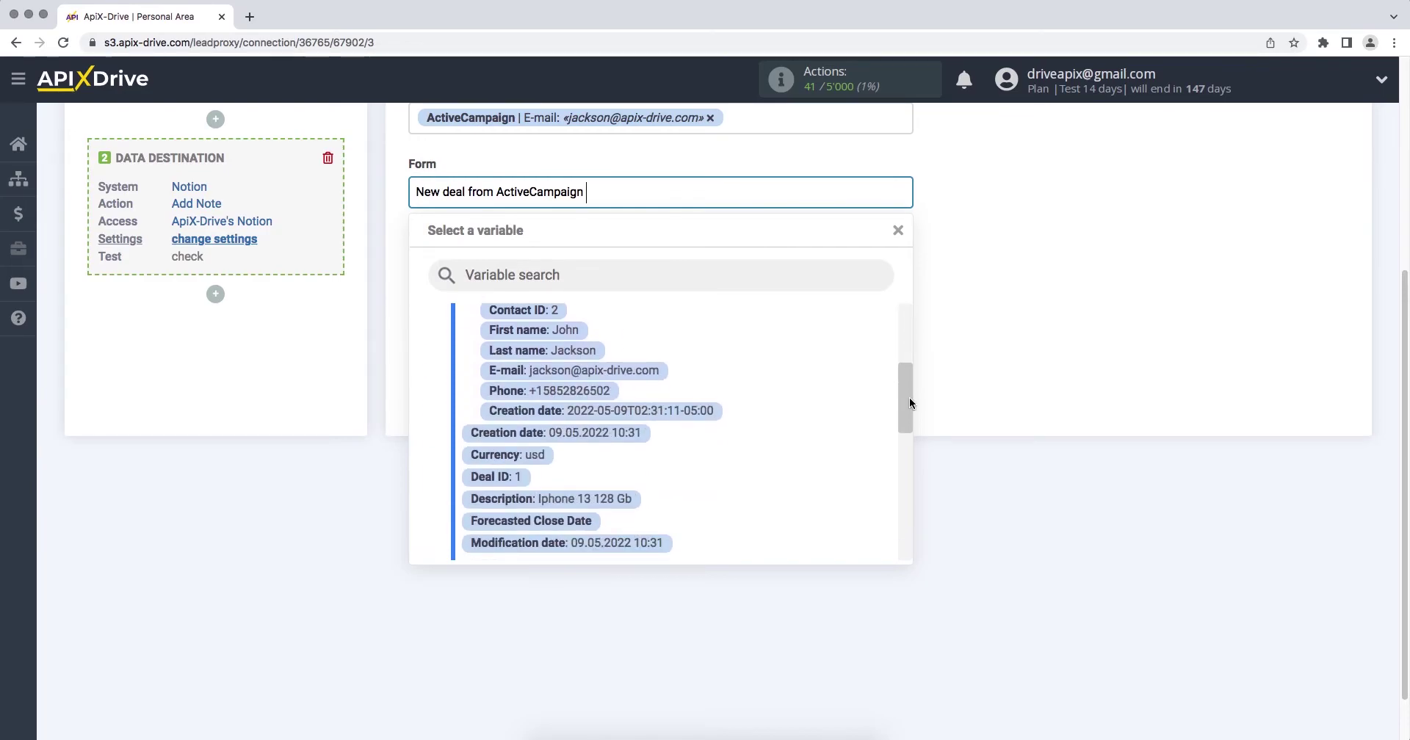
pyautogui.click(629, 432)
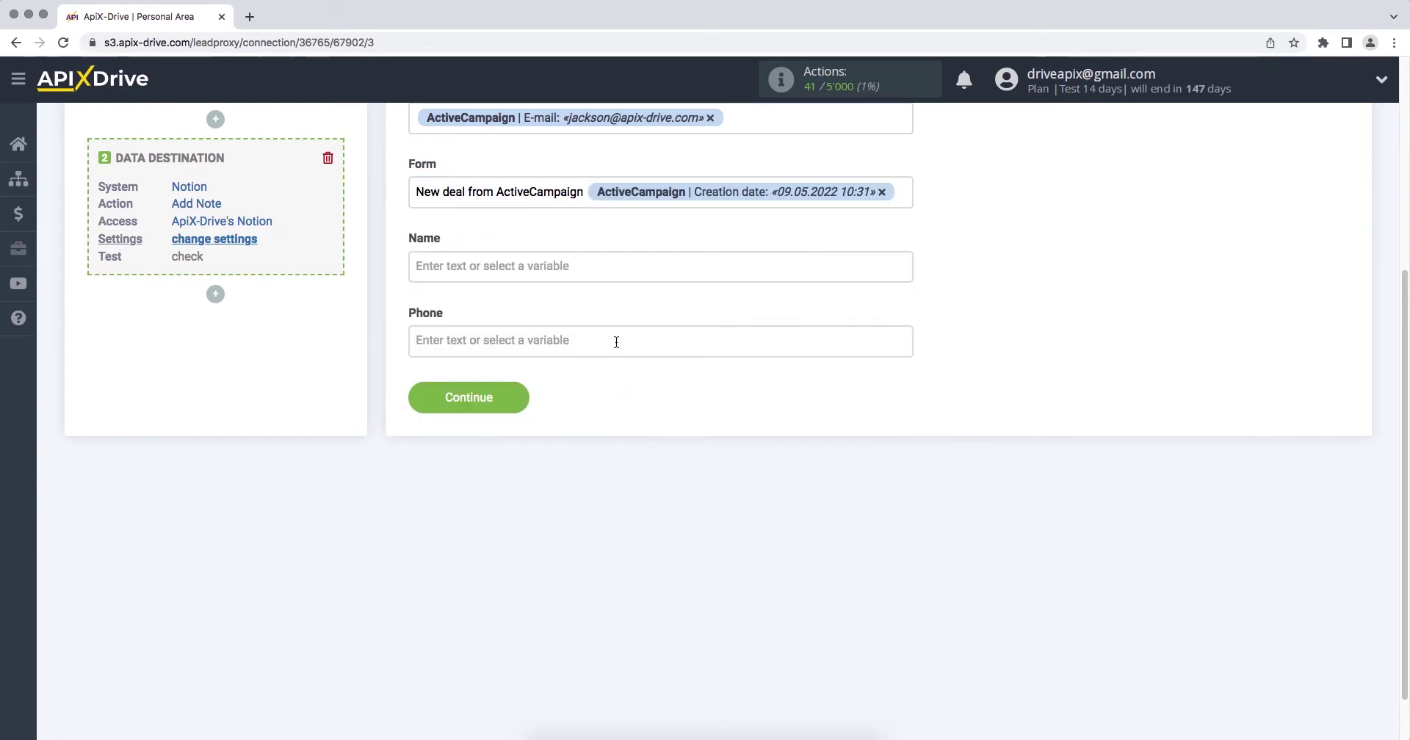
# - Map Name to the contact's first and last name, and Phone to the contact's phone
pyautogui.click(613, 262)
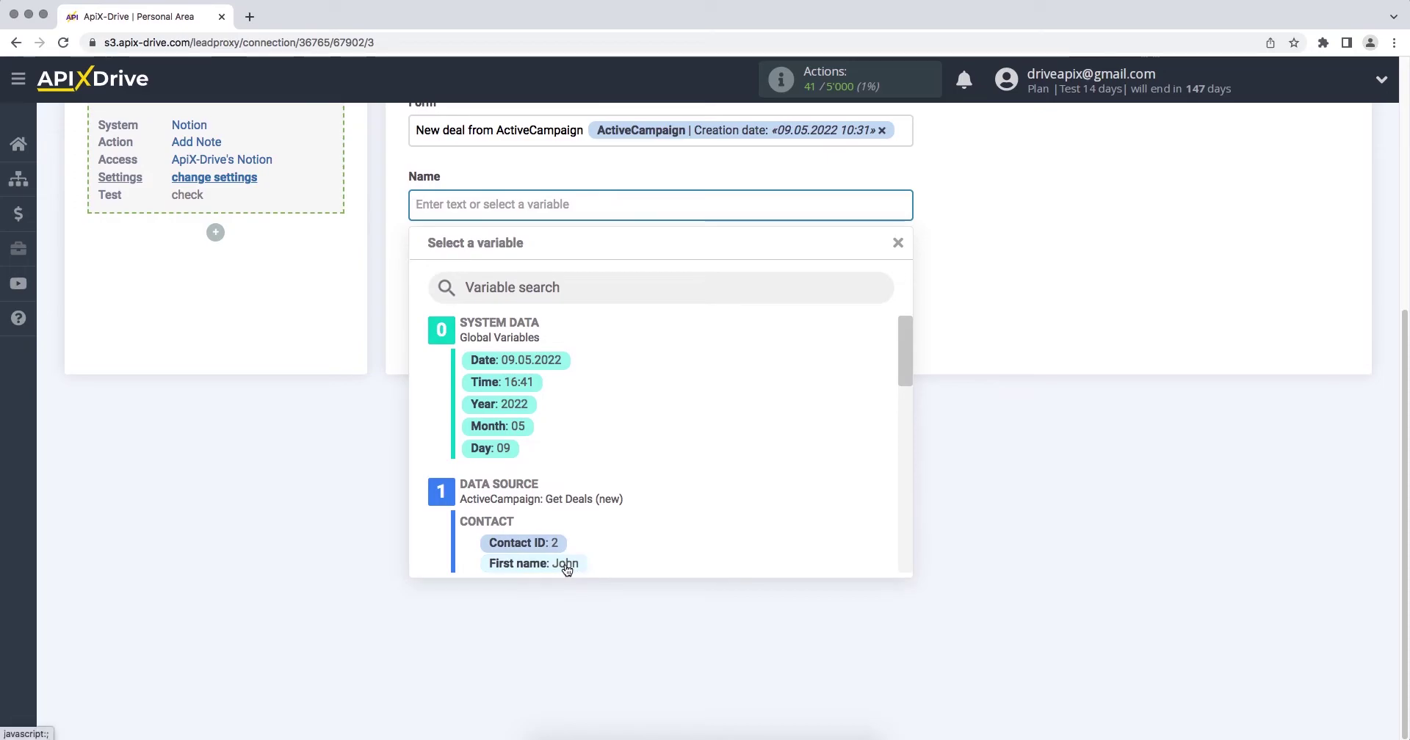
pyautogui.click(569, 564)
pyautogui.click(686, 201)
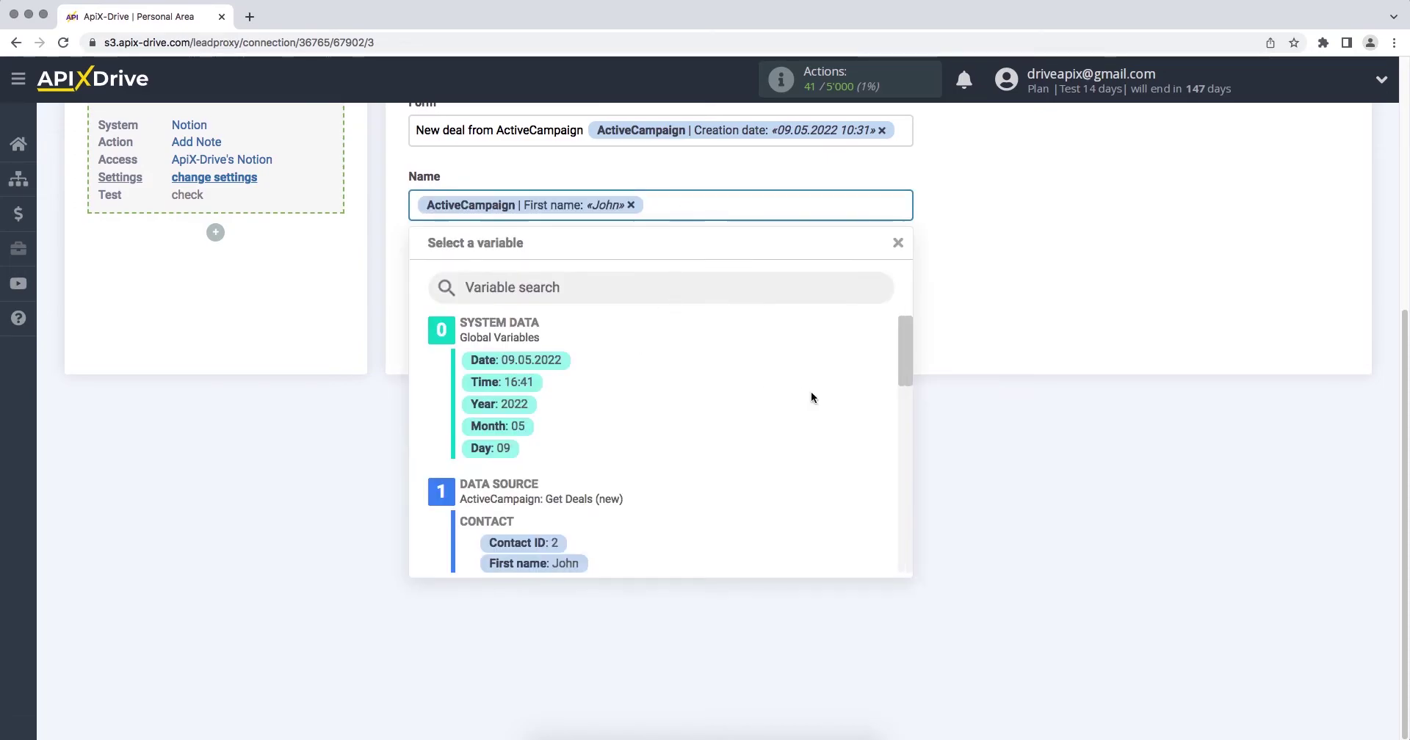
pyautogui.scroll(-1, 906, 356)
pyautogui.moveTo(906, 360); pyautogui.dragTo(903, 374)
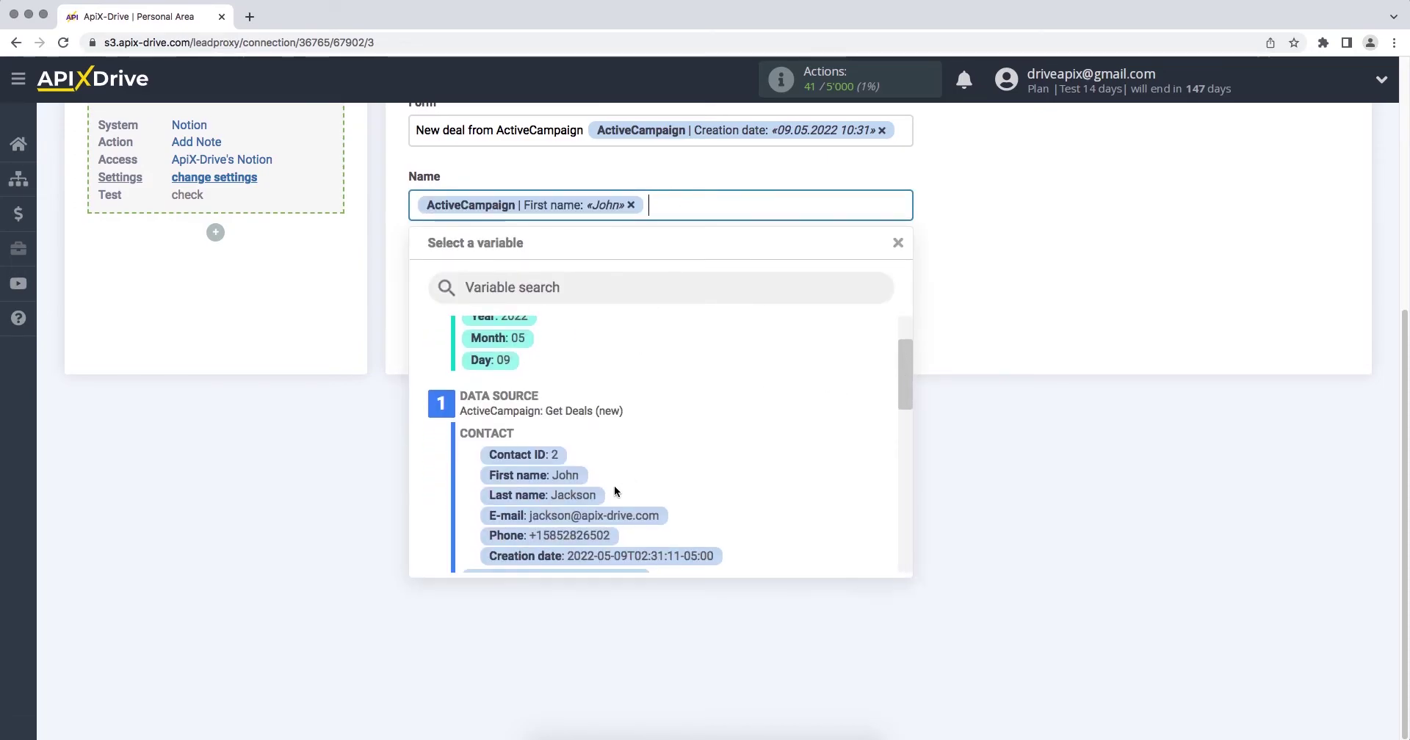
pyautogui.click(592, 496)
pyautogui.click(580, 275)
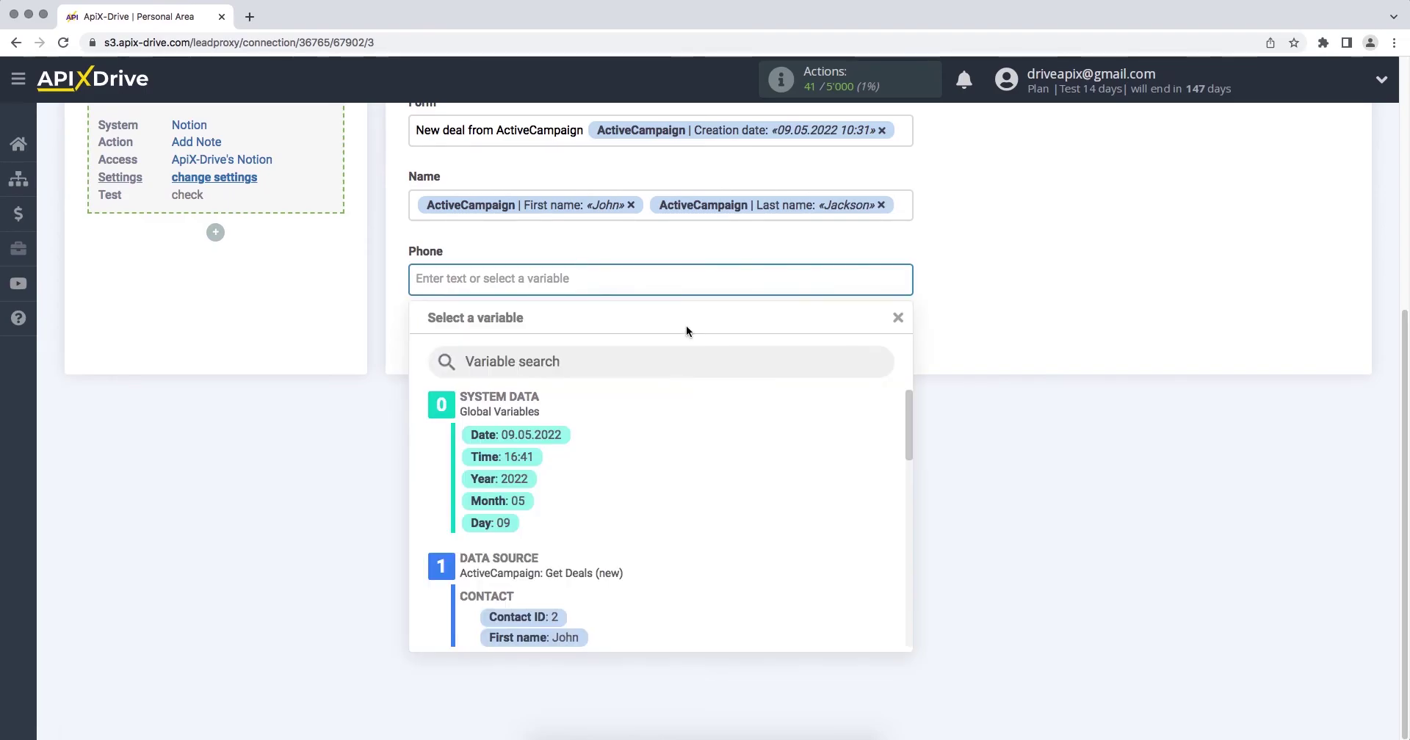
pyautogui.moveTo(899, 421); pyautogui.dragTo(901, 437)
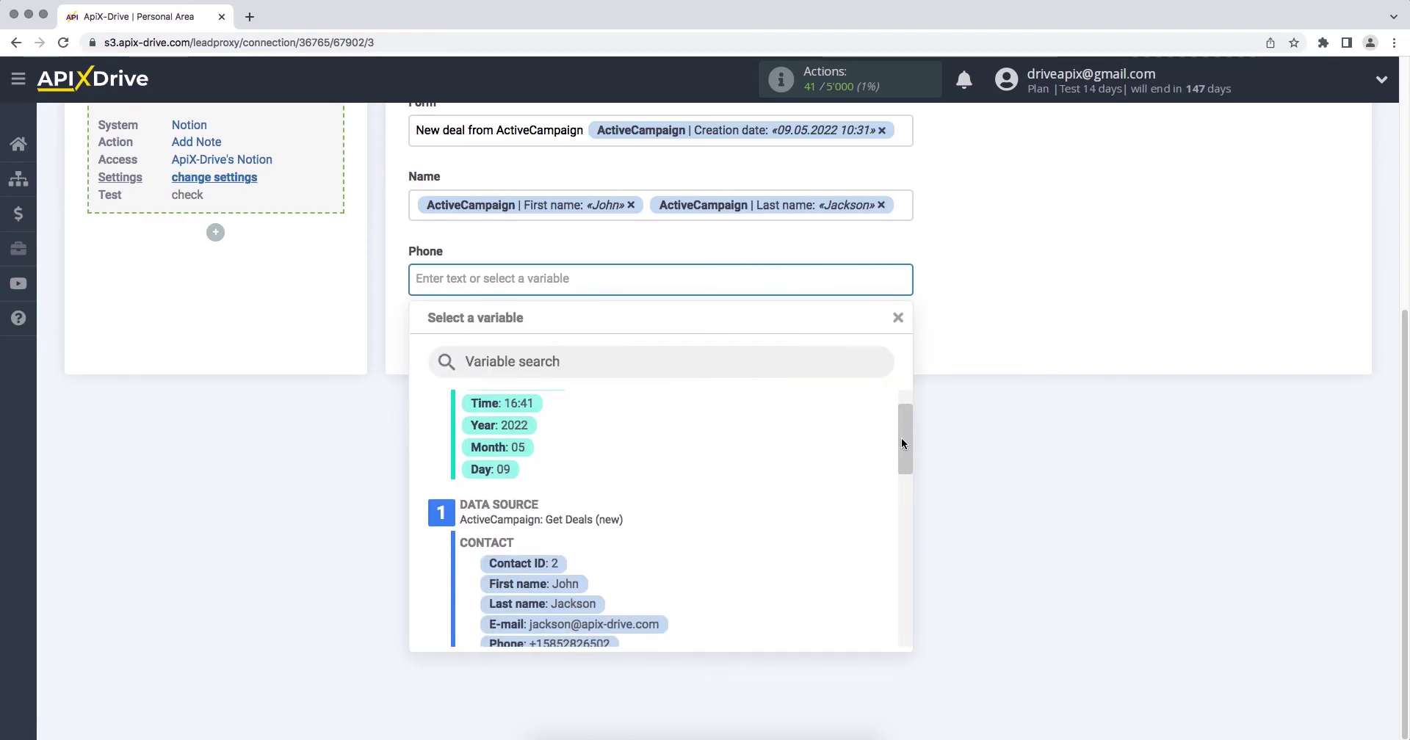
pyautogui.click(605, 637)
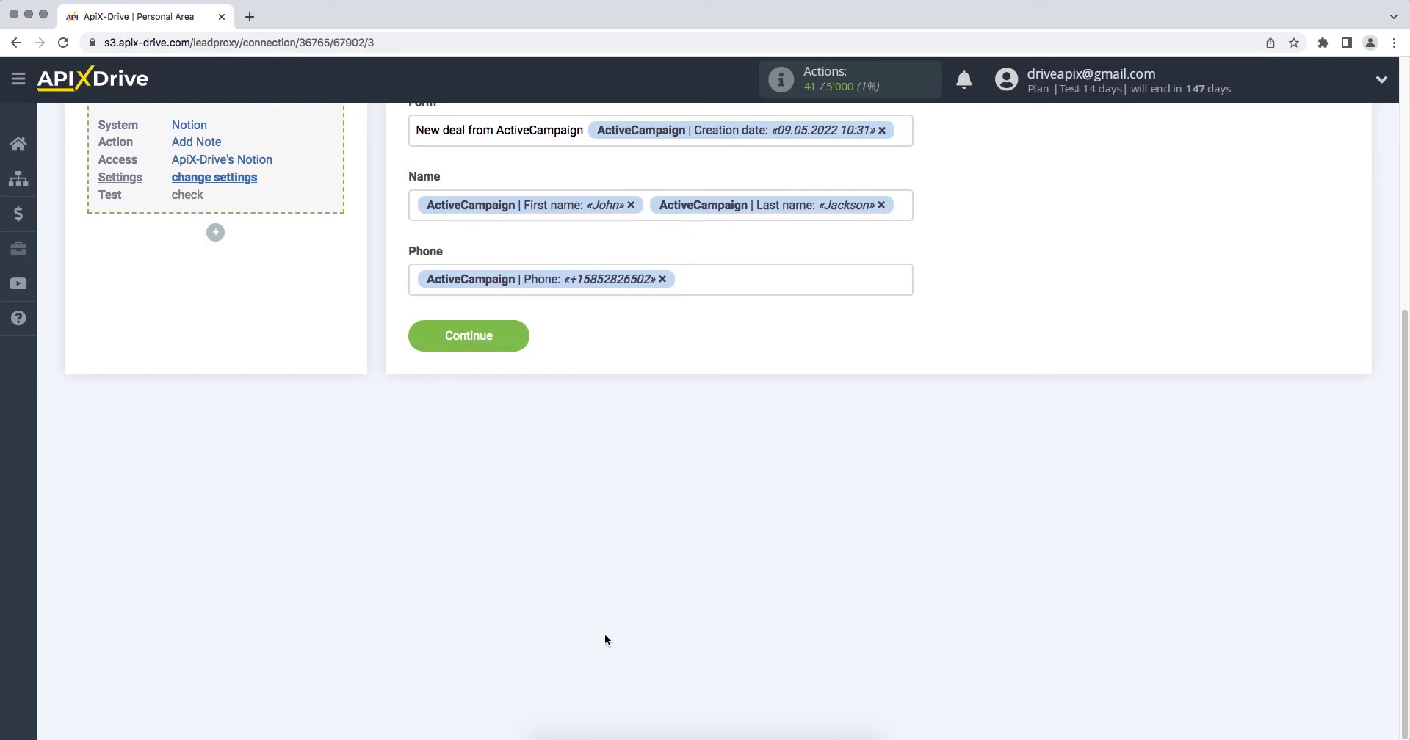
# - Save the field mapping, send a test note to Notion, and finish the destination setup
pyautogui.click(416, 336)
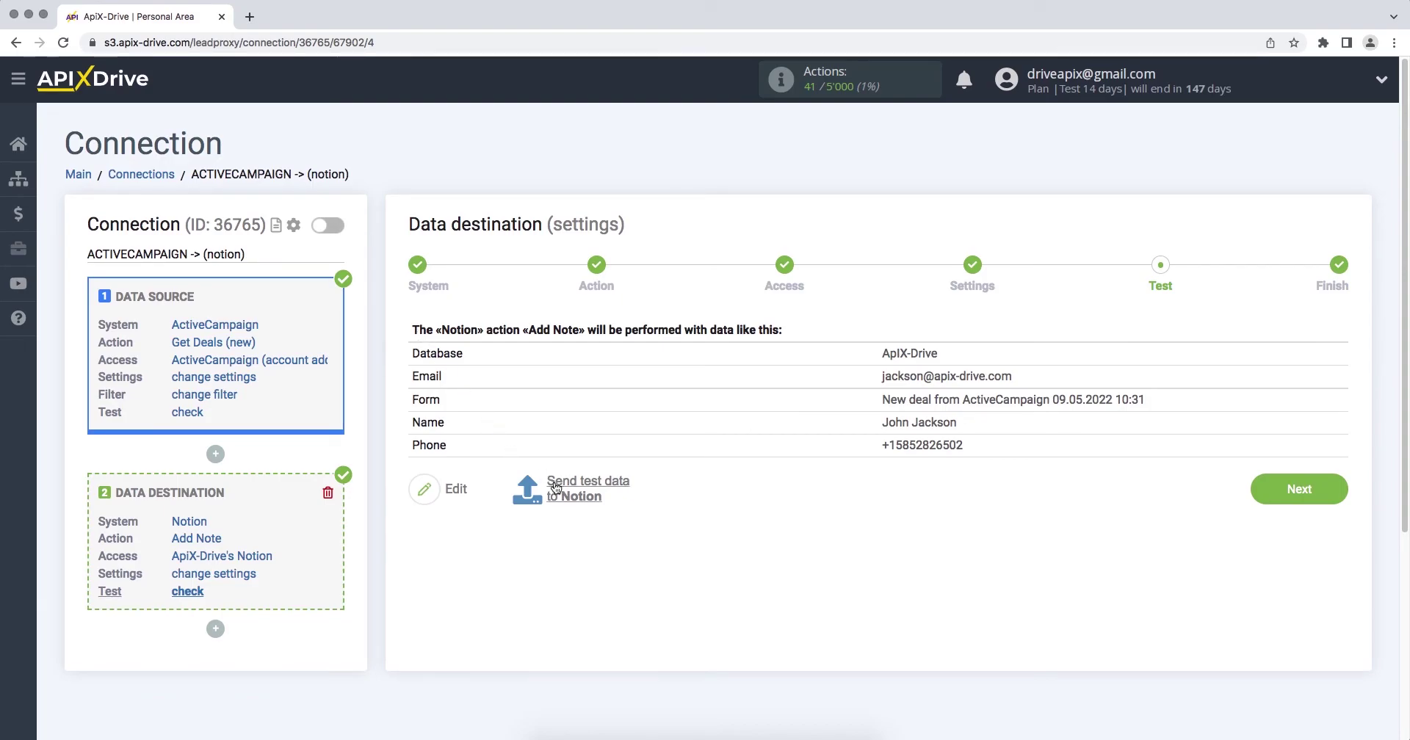
pyautogui.click(549, 480)
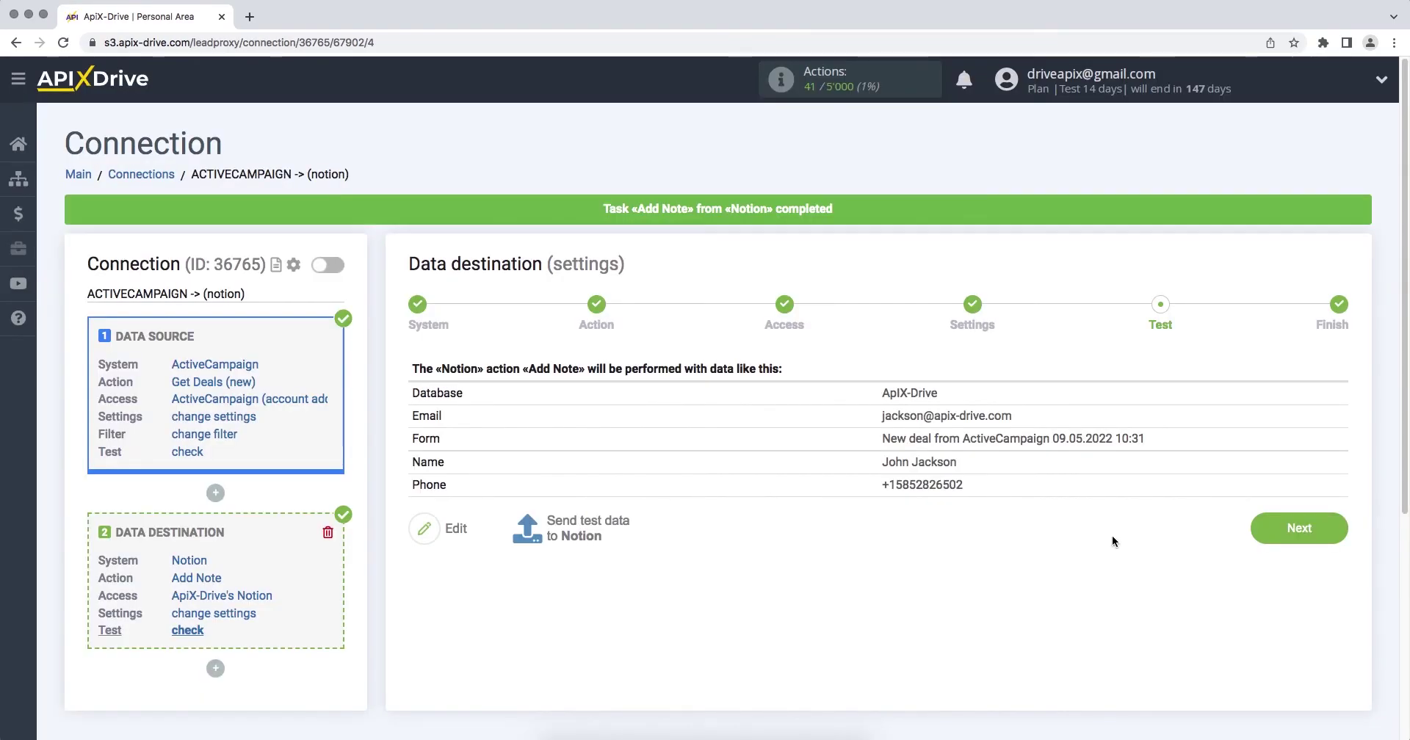
pyautogui.click(1252, 529)
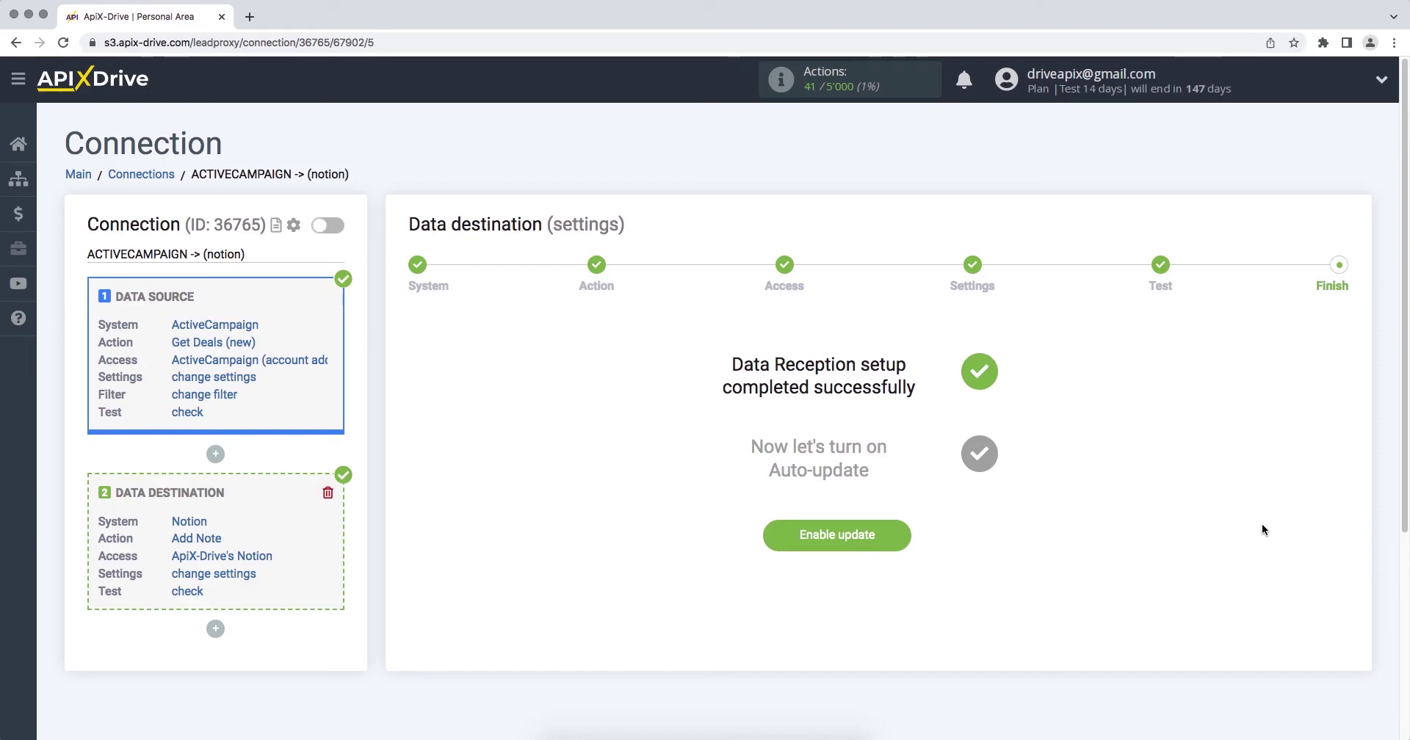
# - Enable auto-update and save the connection with a 5-minute update interval
pyautogui.click(771, 540)
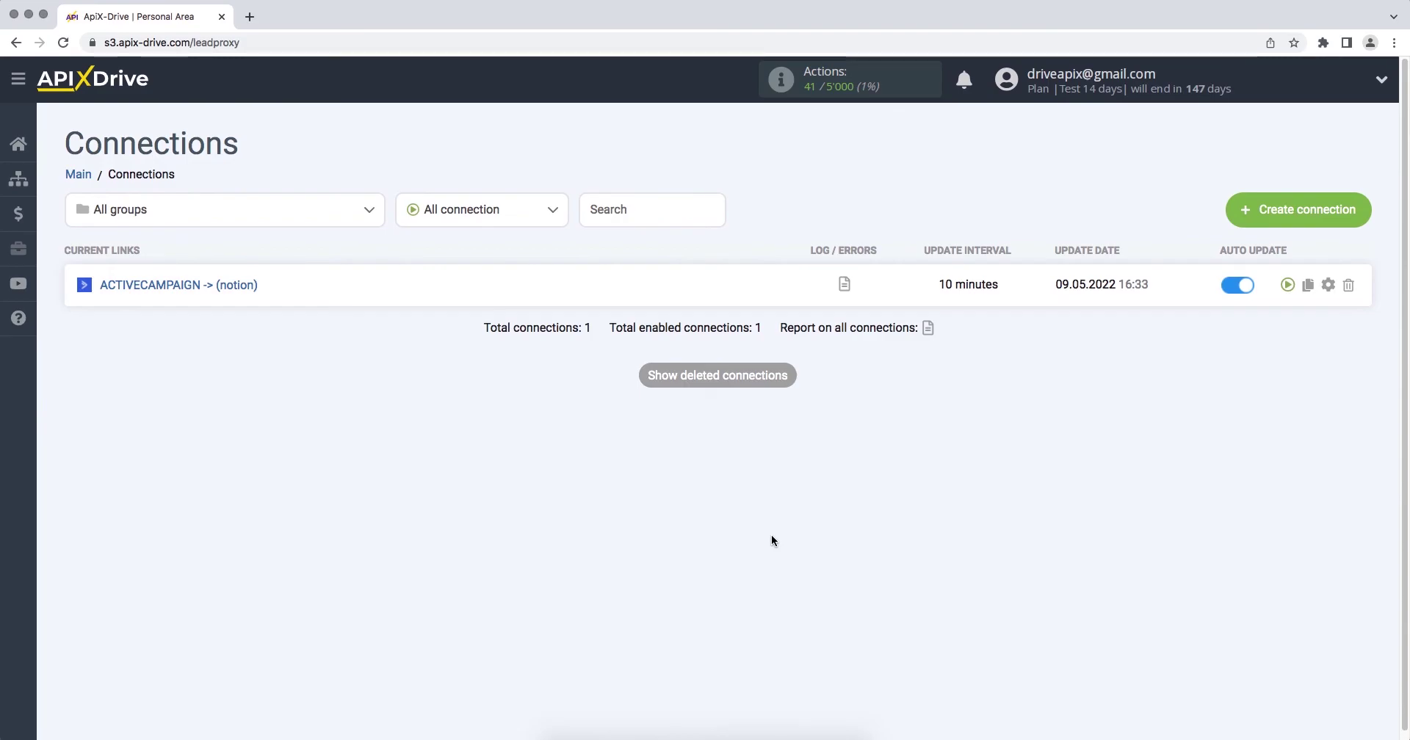
pyautogui.click(1326, 286)
pyautogui.click(878, 414)
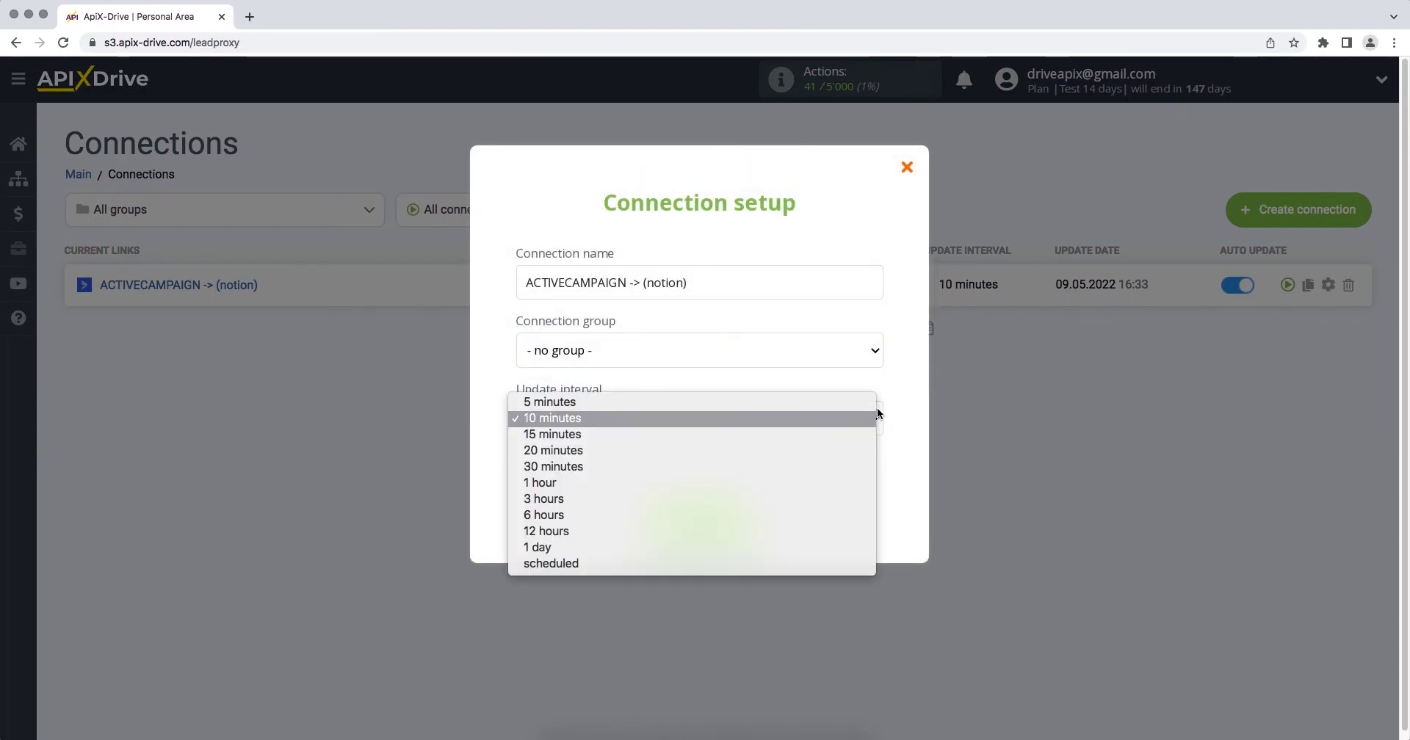
pyautogui.click(873, 402)
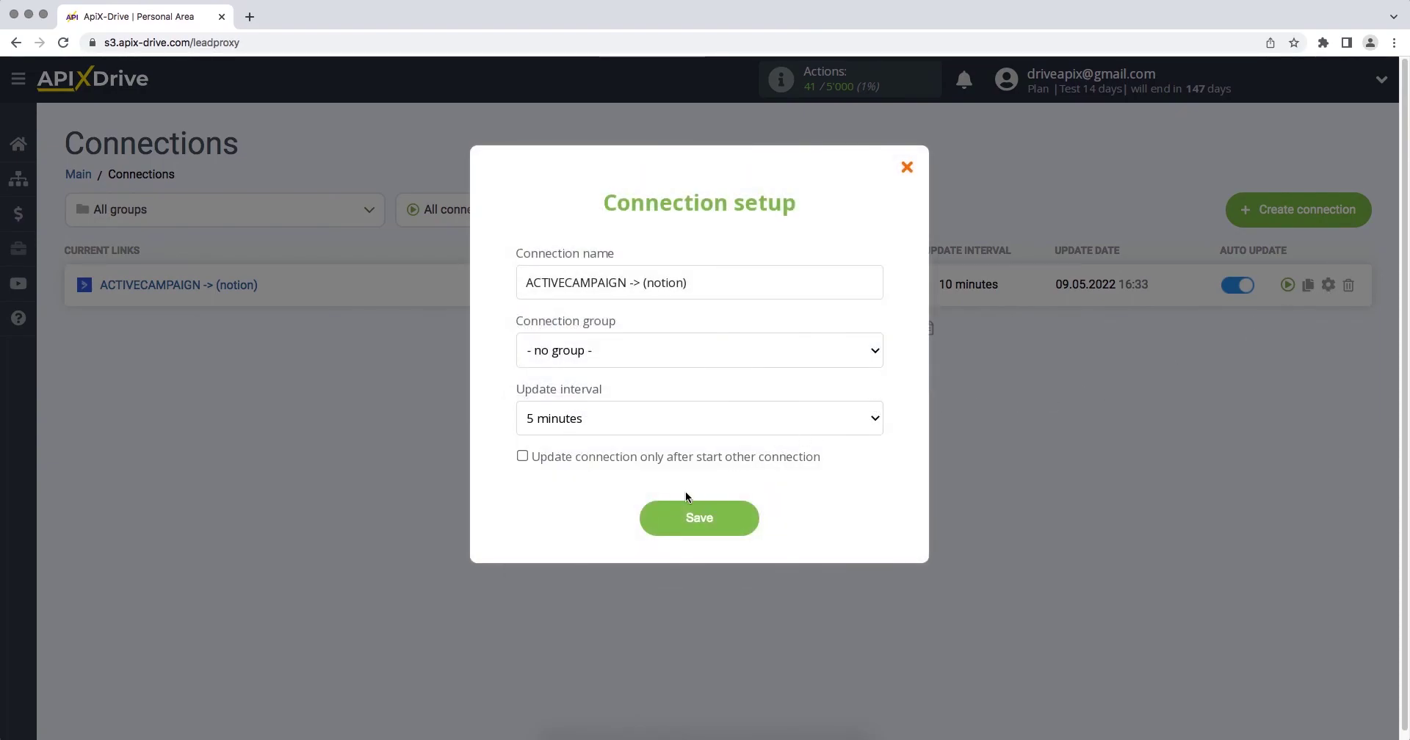
pyautogui.click(657, 514)
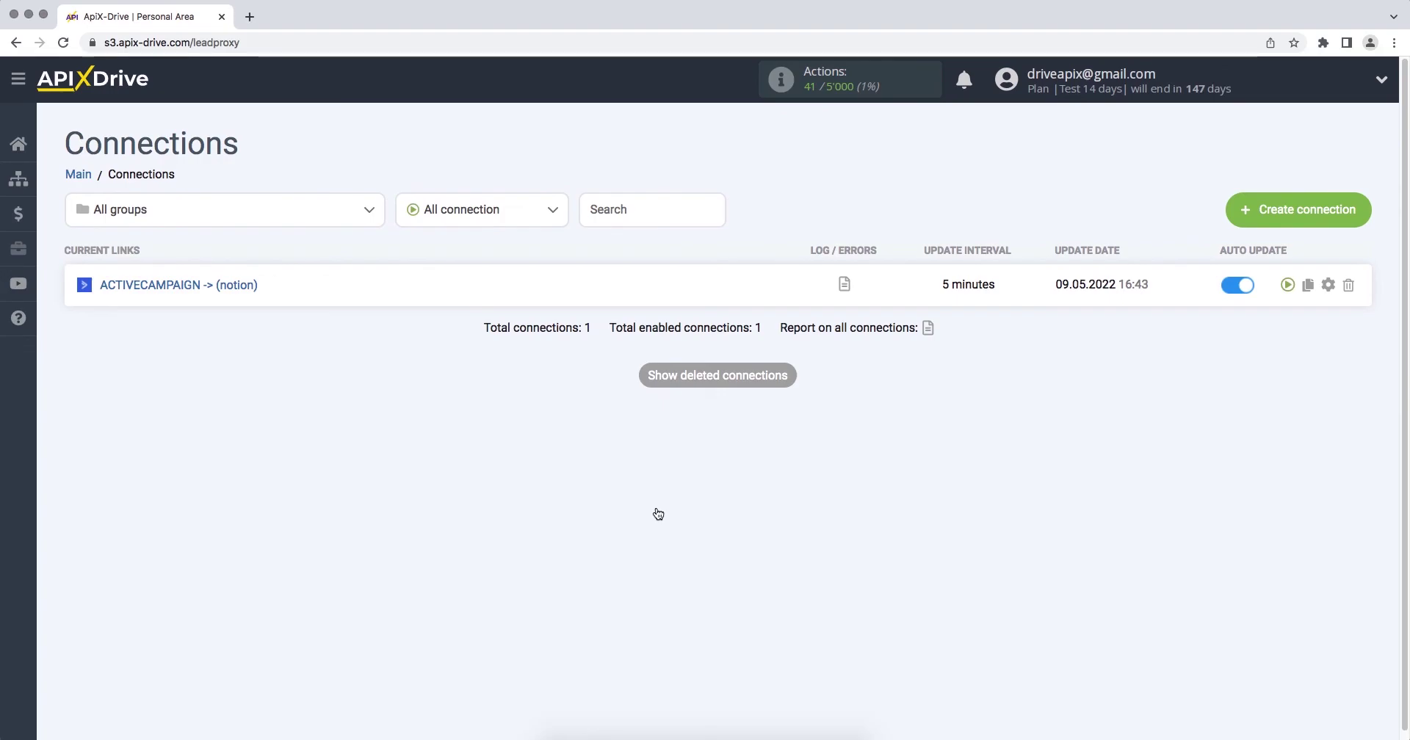